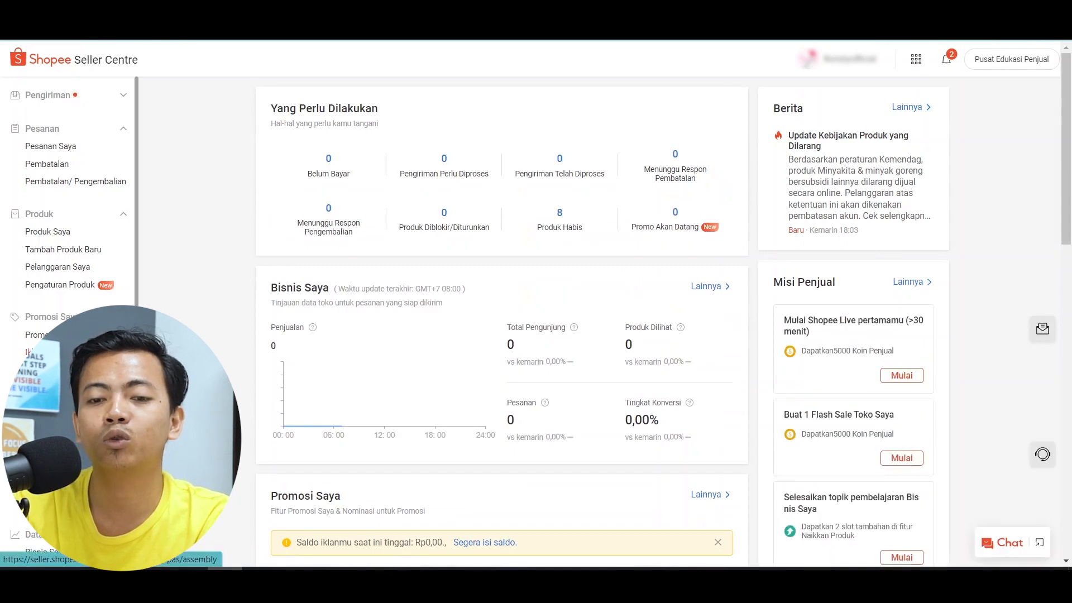
Open the Promo Toko list in the shop's promotion centre and start creating a new discount promotion.
left_click(56, 335)
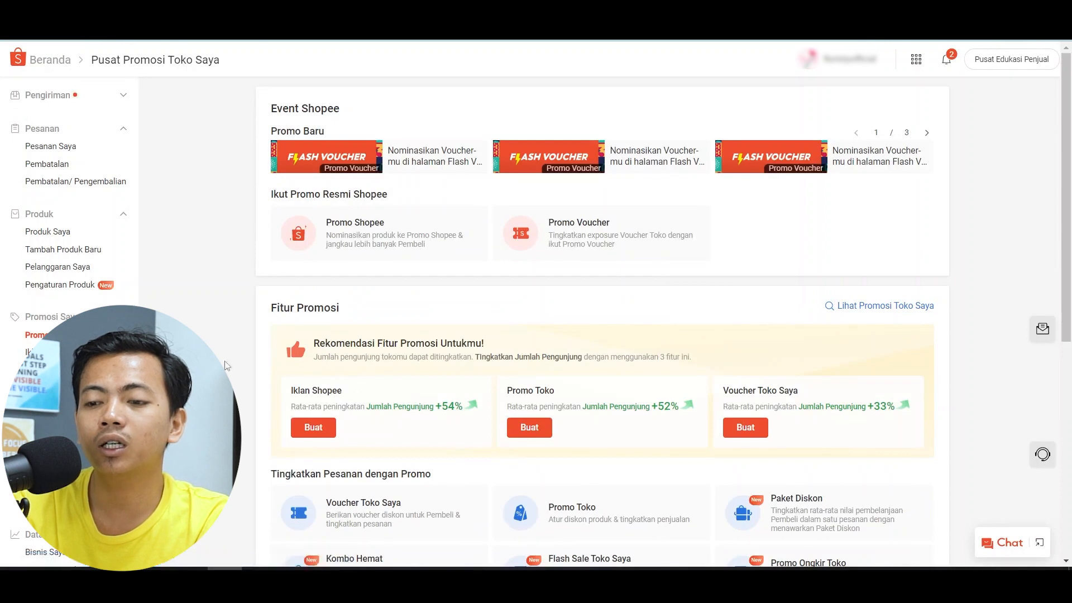
scroll(288, 385, "down", 2)
left_click(551, 438)
scroll(551, 438, "down", 3)
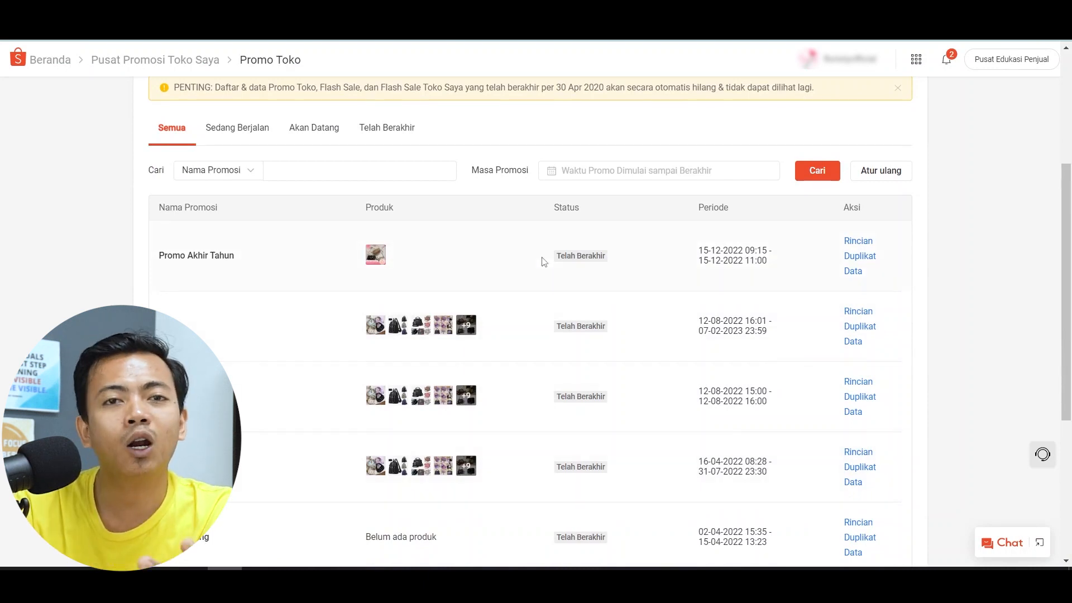
scroll(545, 261, "up", 3)
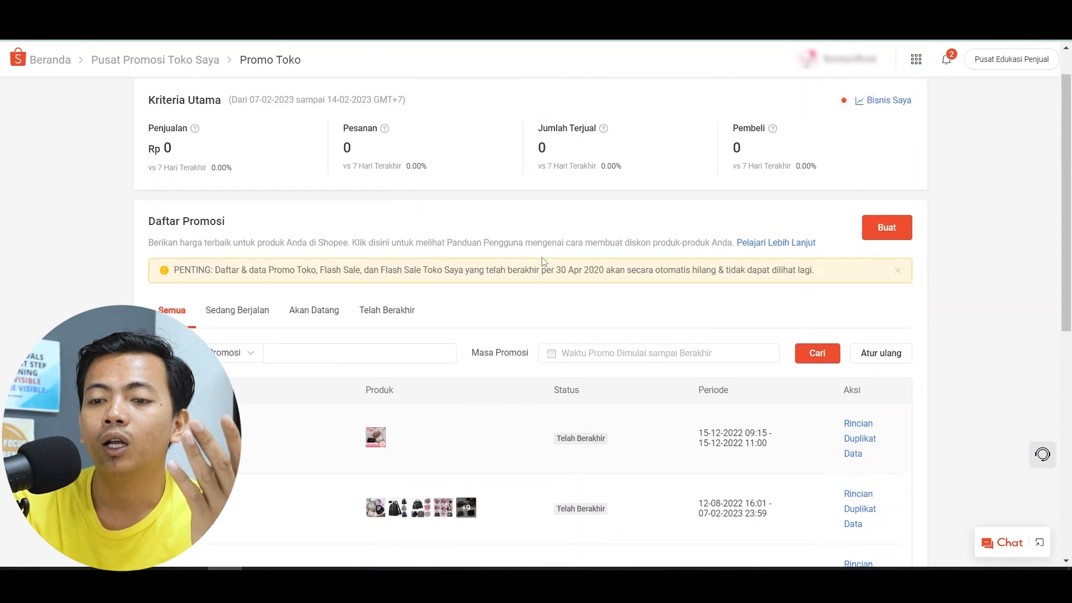
scroll(542, 260, "up", 1)
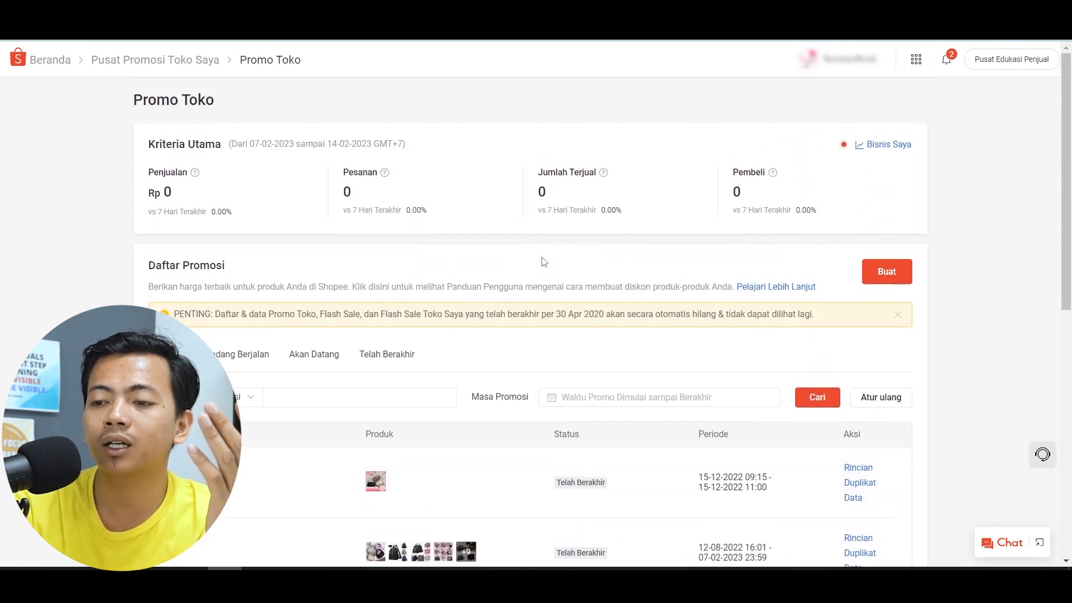
left_click(896, 276)
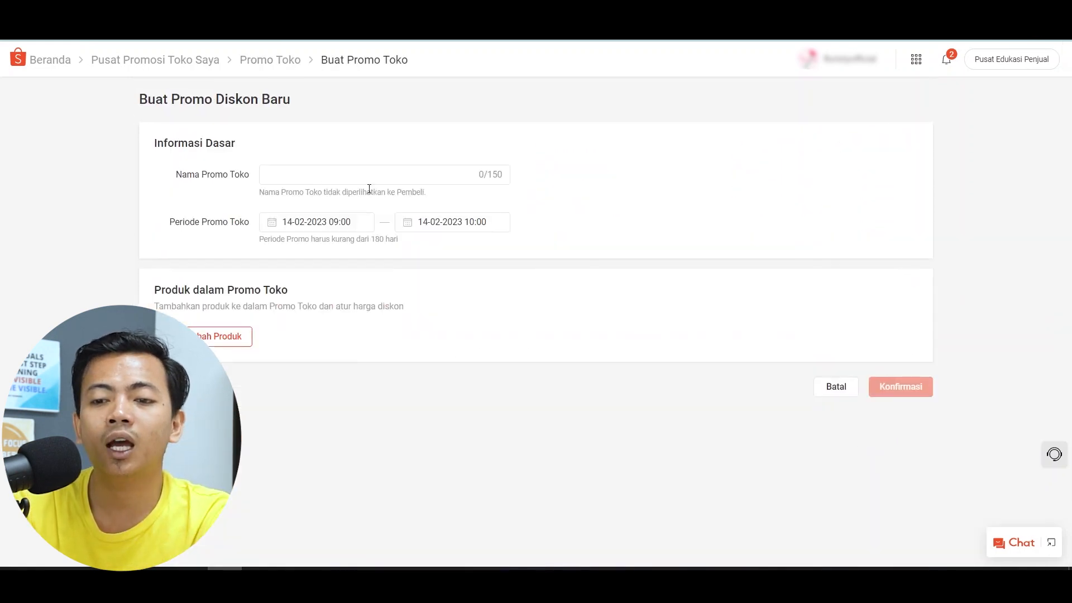
Name the new shop promotion "Harga Cuci Gudang".
left_click(307, 177)
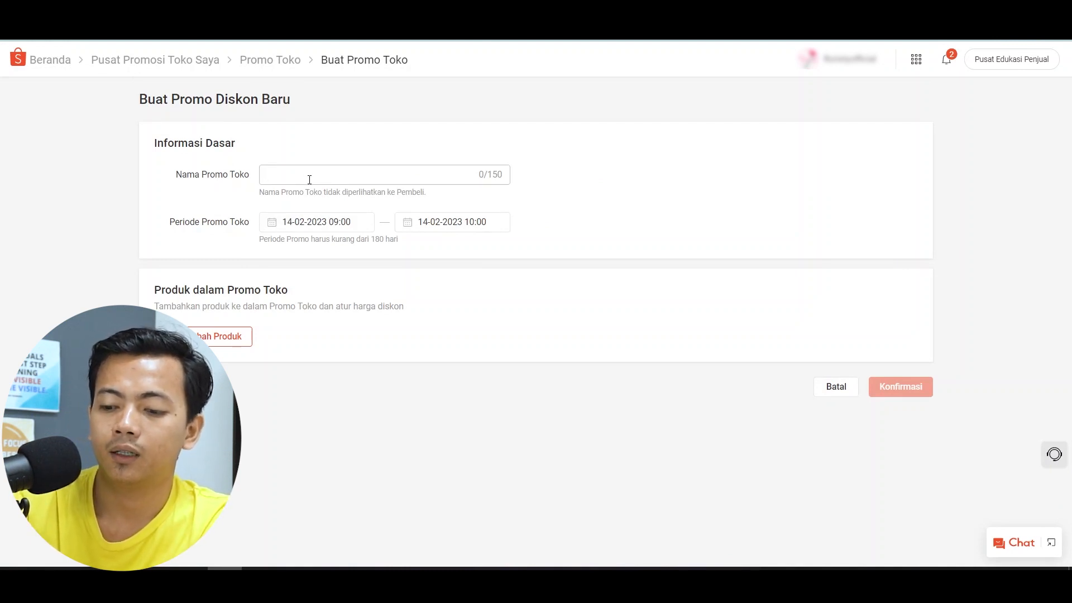
type("Harga")
key("BackSpace")
key("BackSpace")
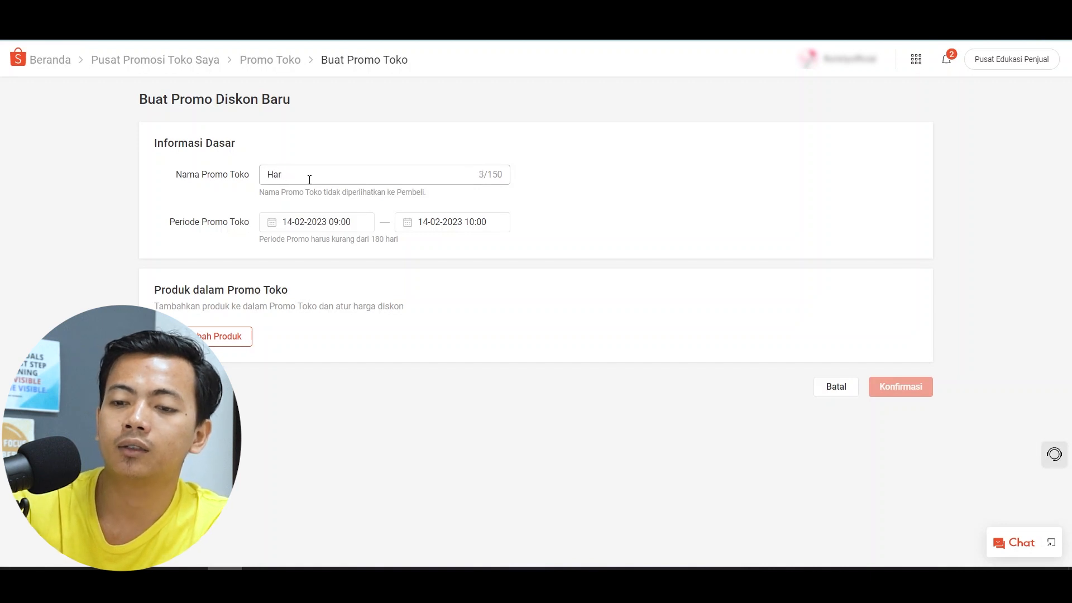
type("ga Cuci")
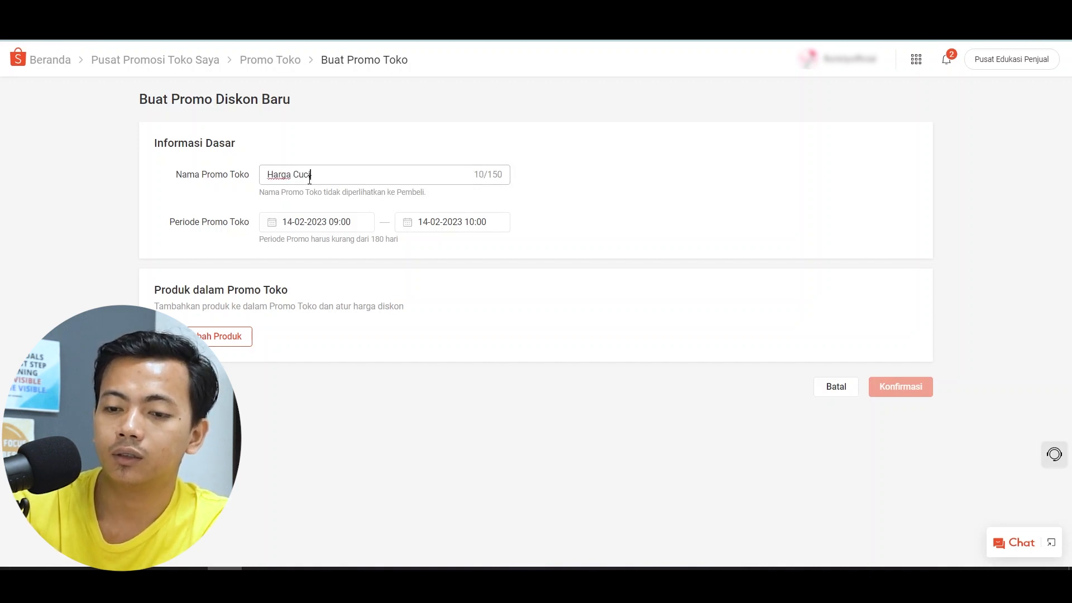
type(" Gudang")
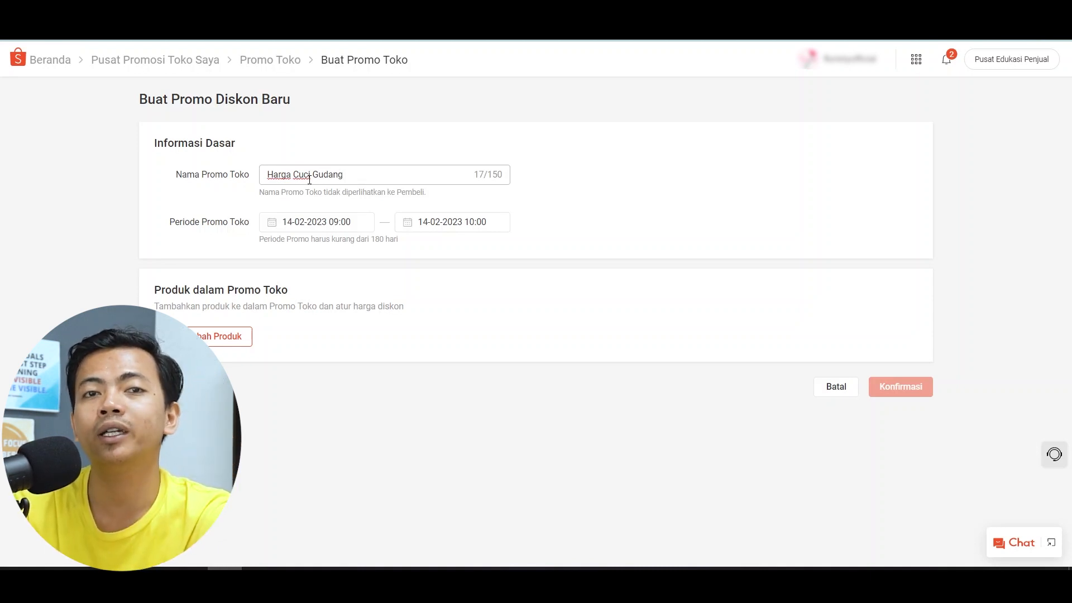
left_click(270, 226)
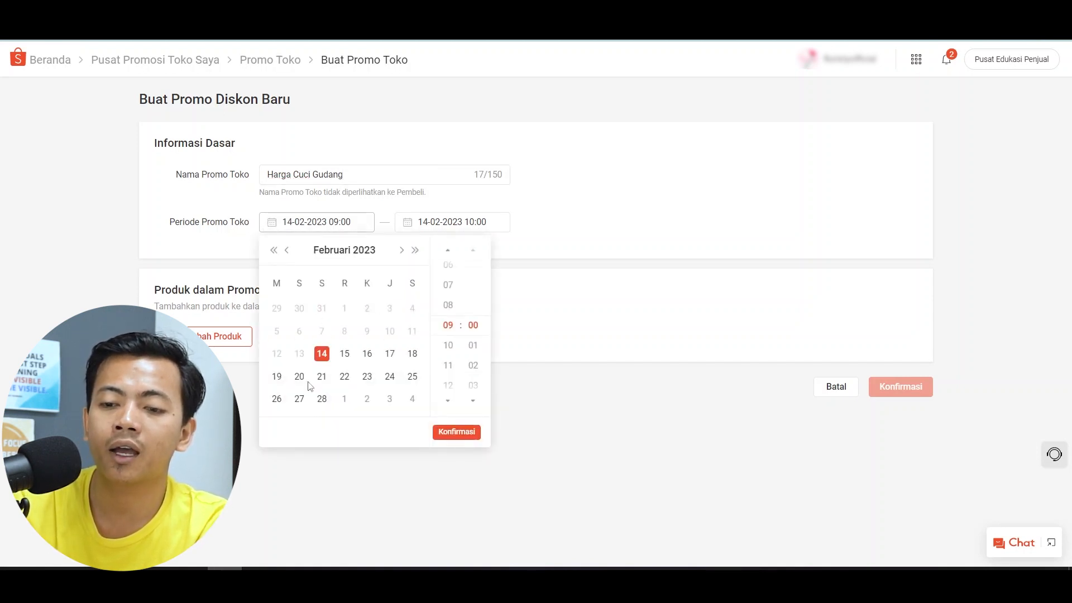
left_click(323, 399)
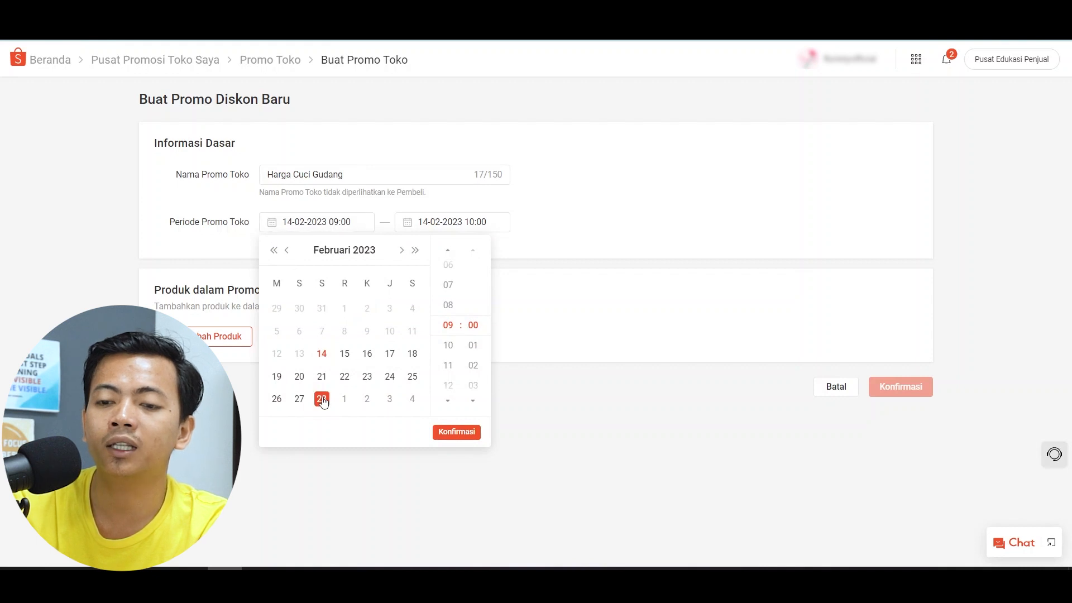
left_click(456, 433)
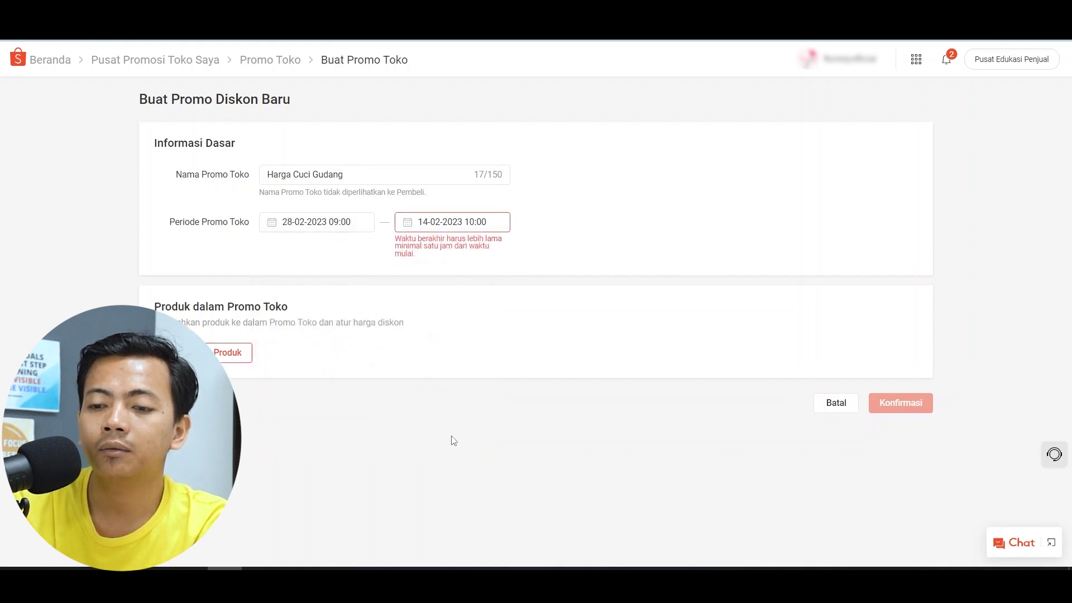
left_click(453, 229)
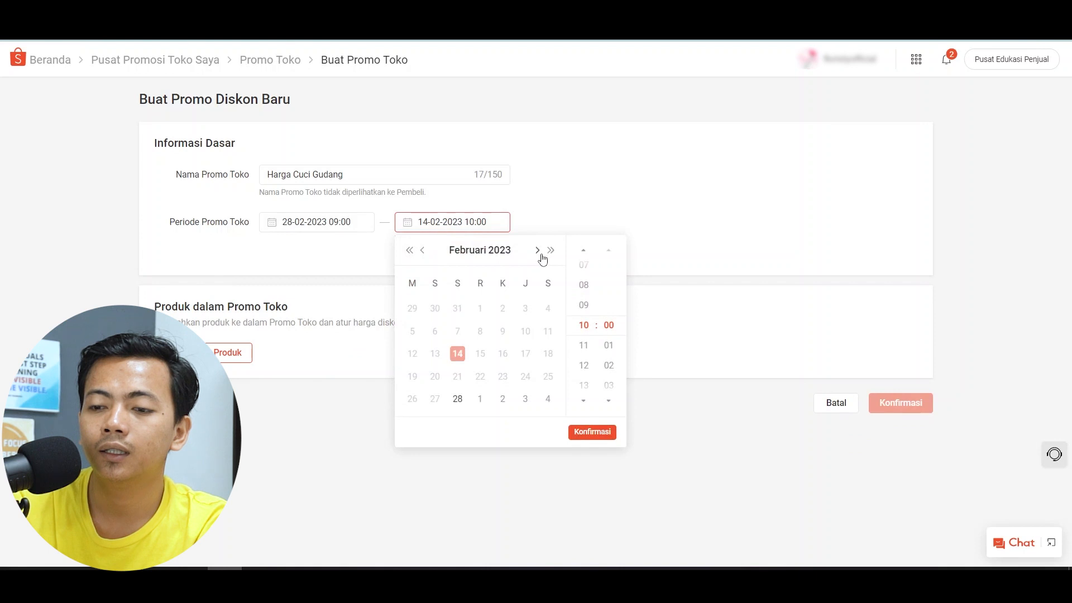
left_click(538, 251)
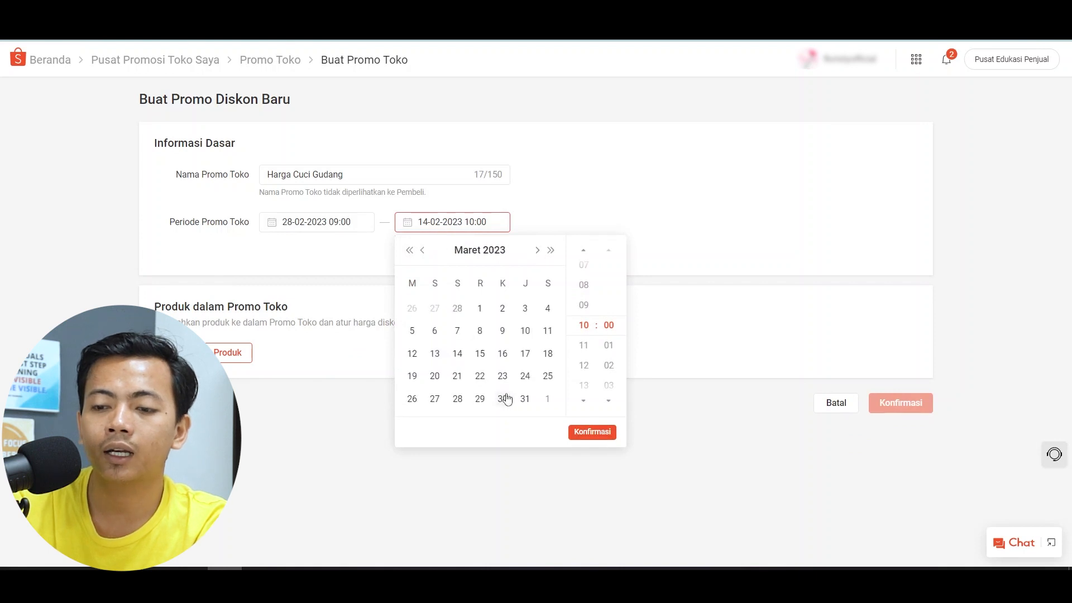
left_click(524, 399)
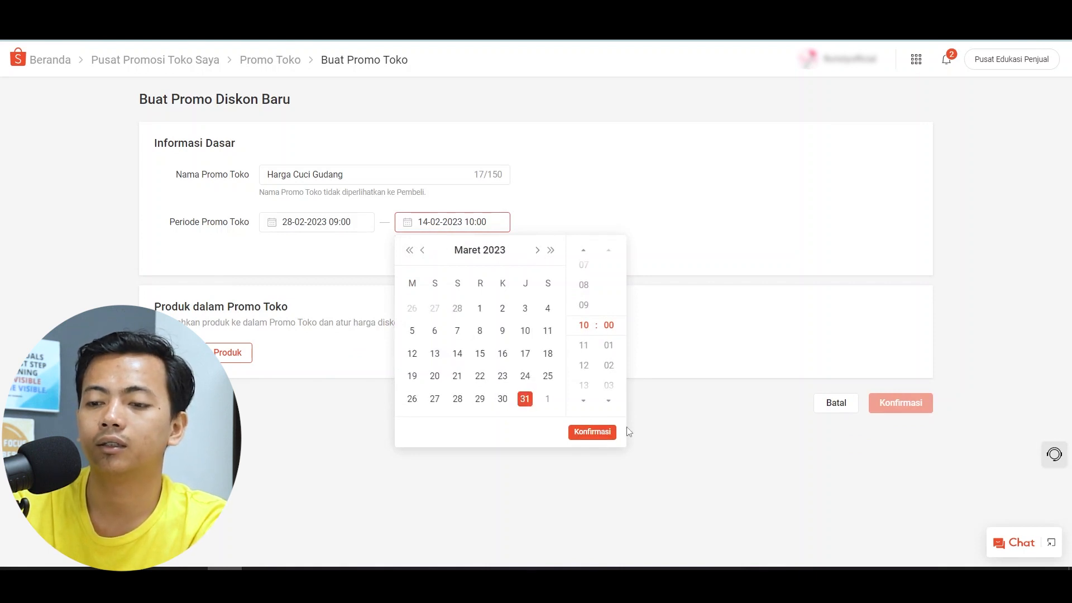
left_click(592, 433)
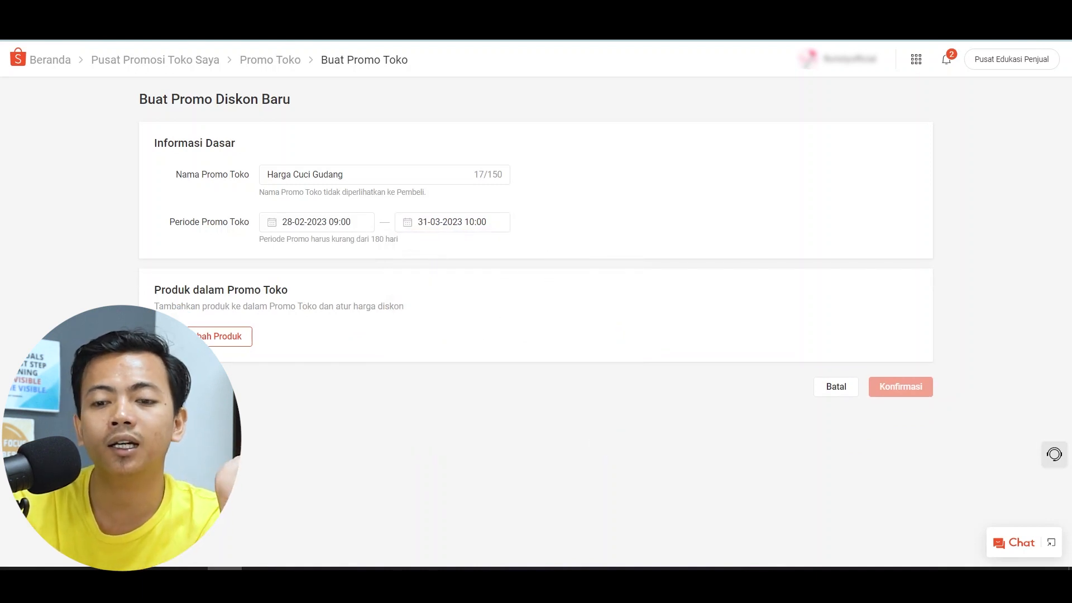
Add the first five available products from the product list to the promotion.
left_click(203, 337)
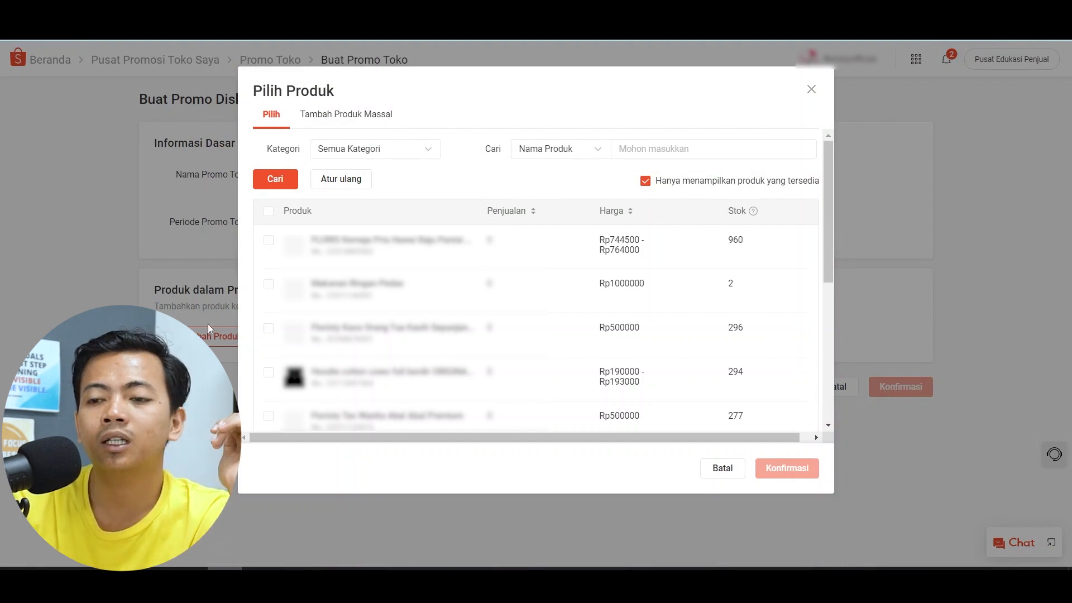
left_click(646, 182)
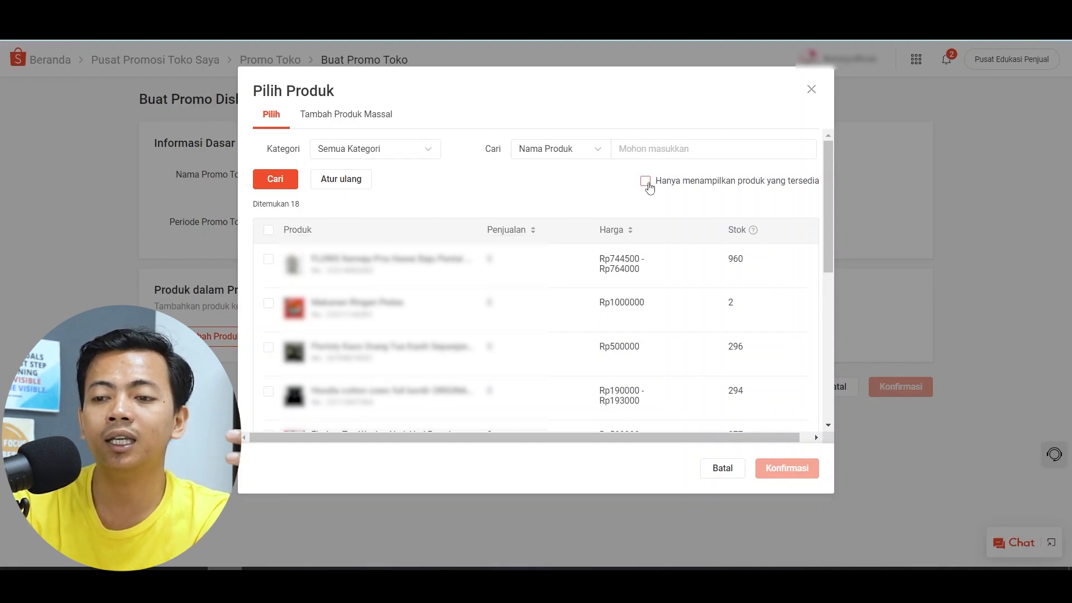
left_click(646, 182)
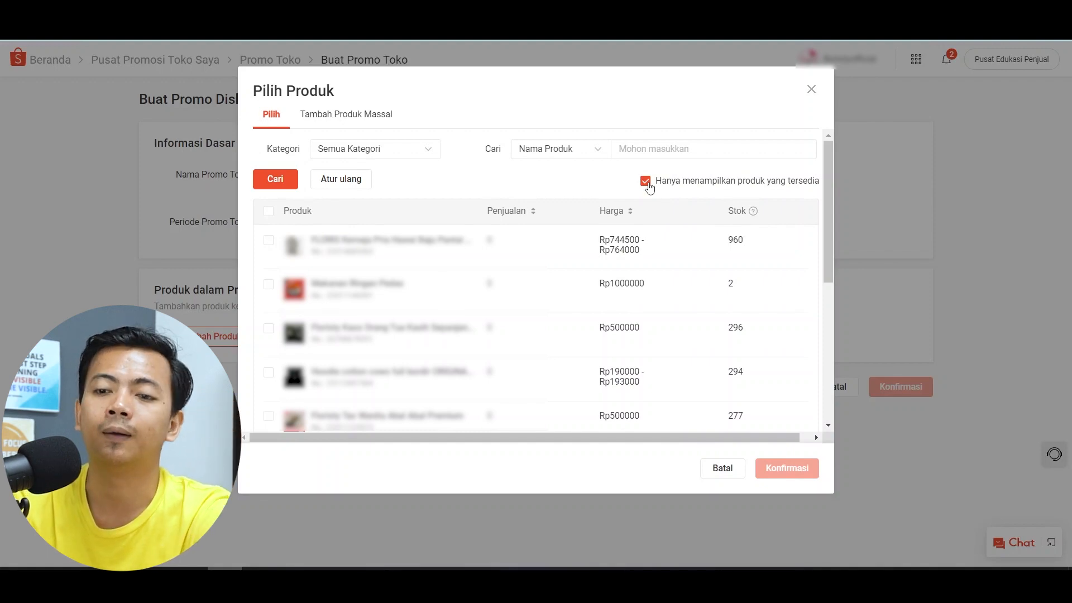
left_click(269, 240)
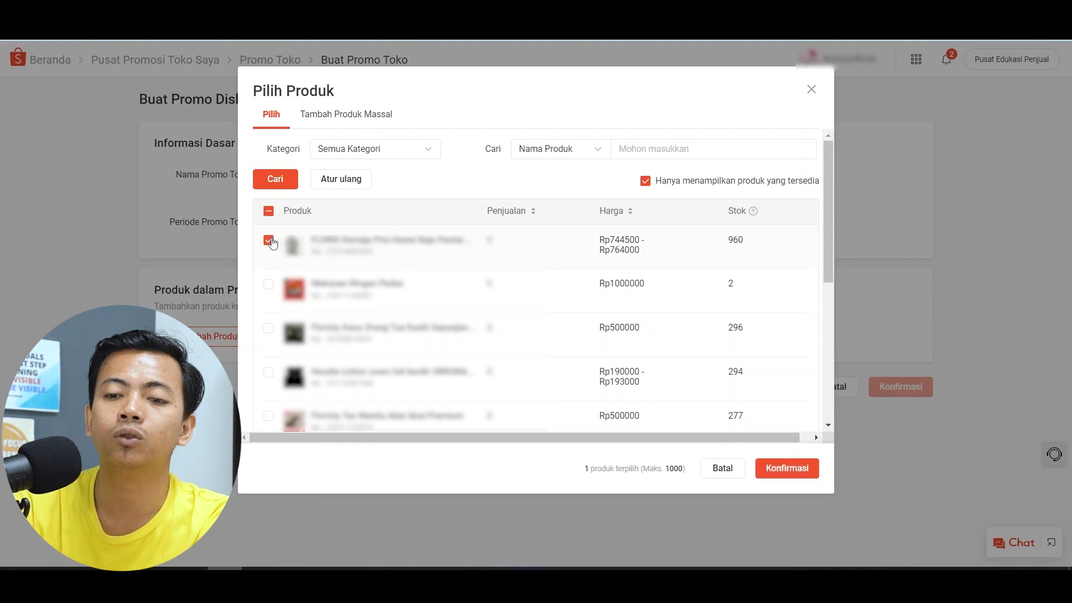
left_click(267, 291)
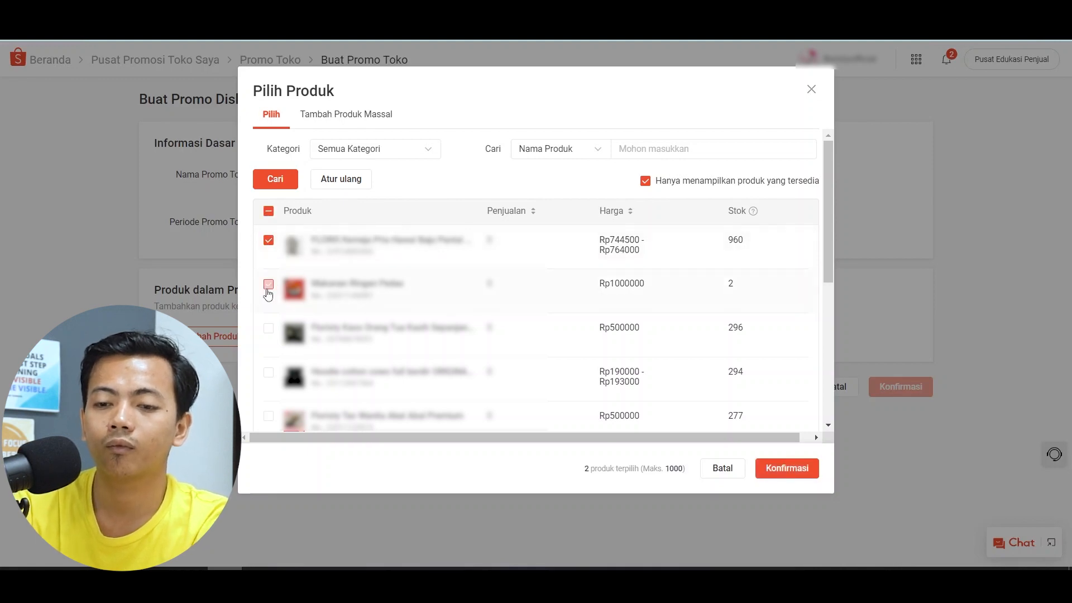
left_click(269, 329)
left_click(268, 373)
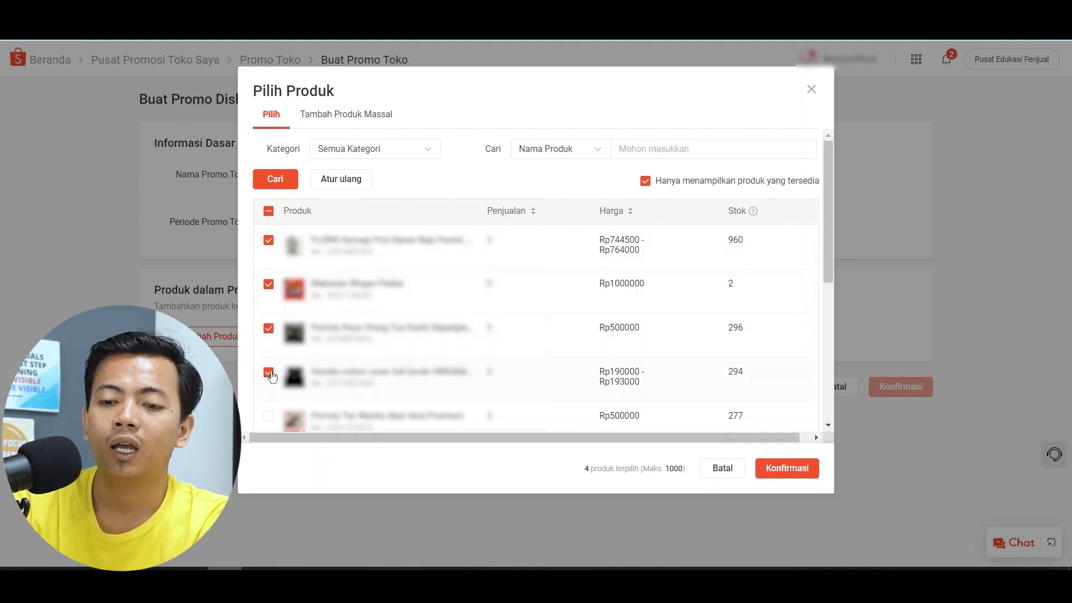
left_click(269, 416)
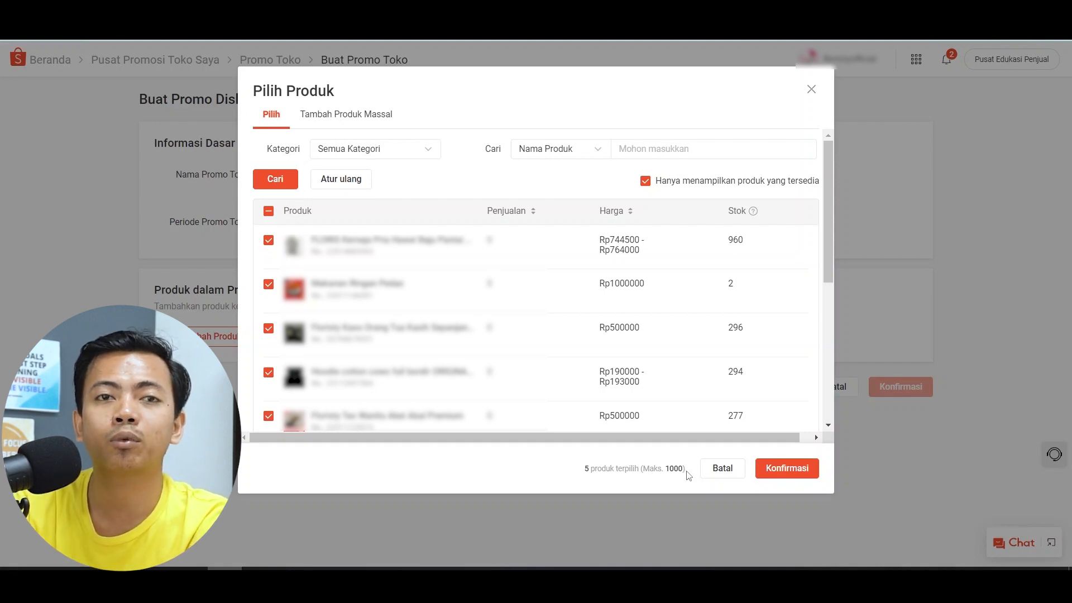
left_click(795, 478)
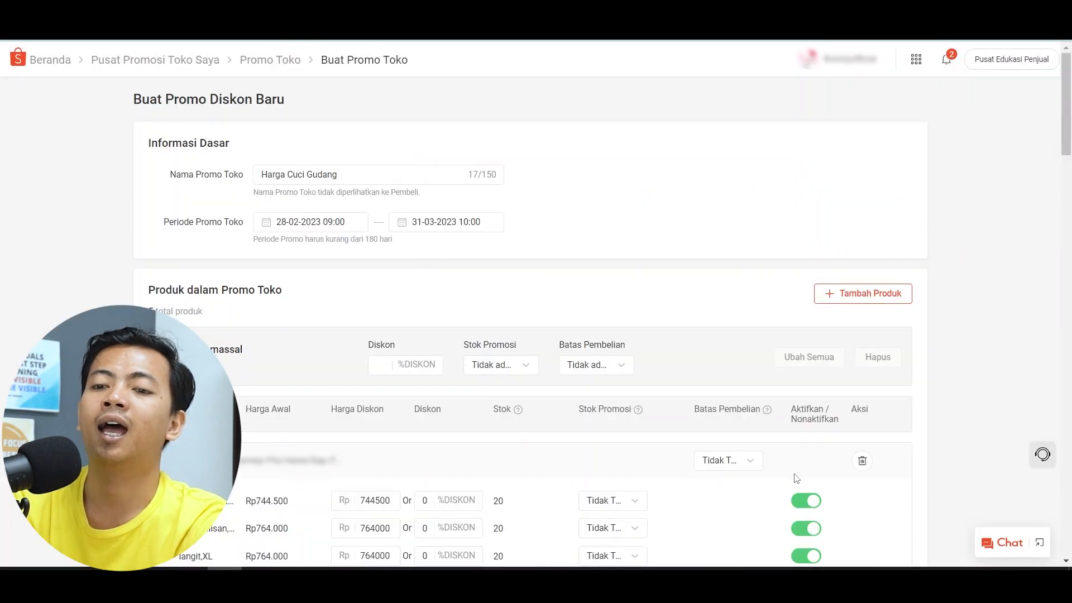
Examine the added products' variants with their original prices, discount fields, stock and activation switches.
scroll(796, 478, "down", 5)
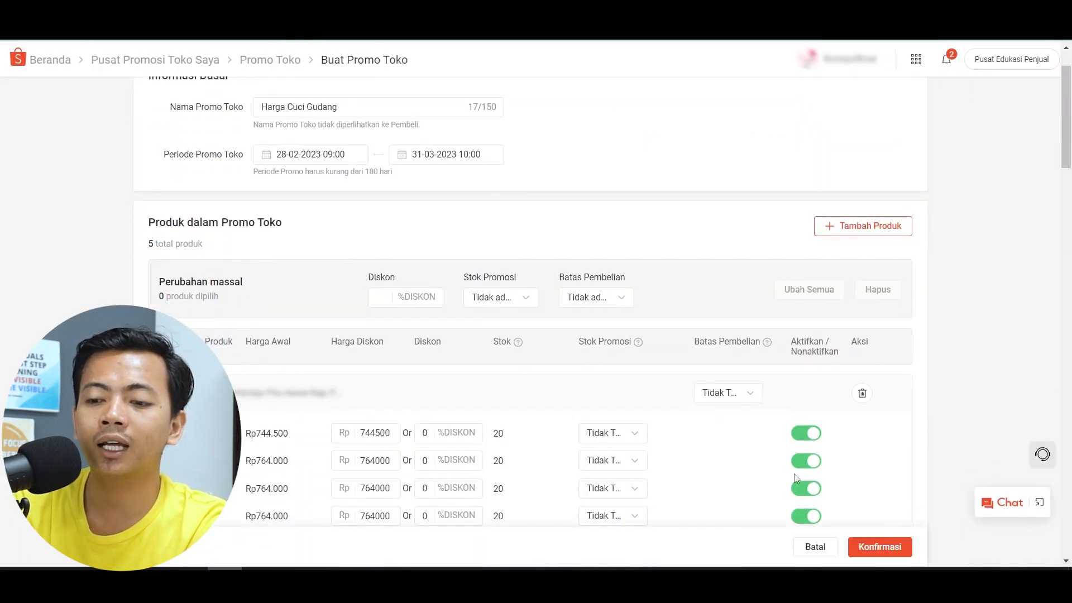
scroll(796, 478, "down", 15)
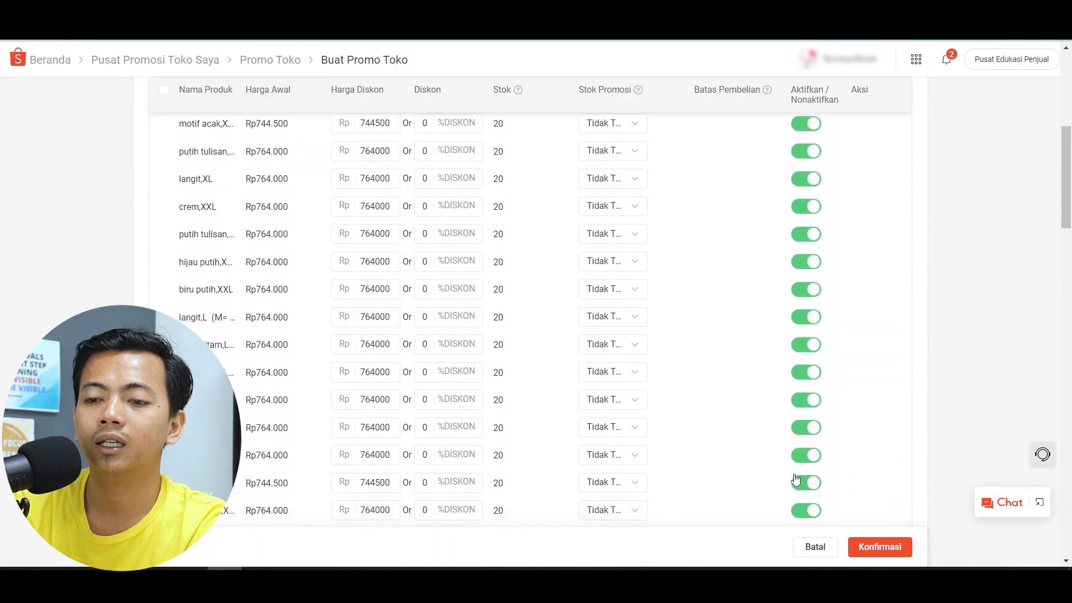
scroll(797, 478, "up", 15)
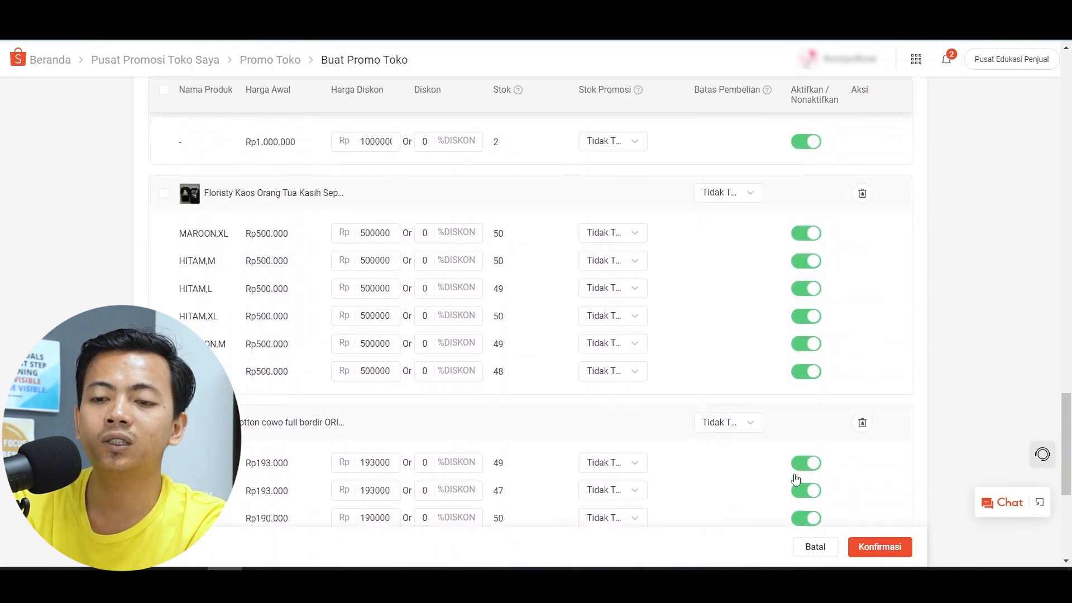
scroll(796, 478, "up", 10)
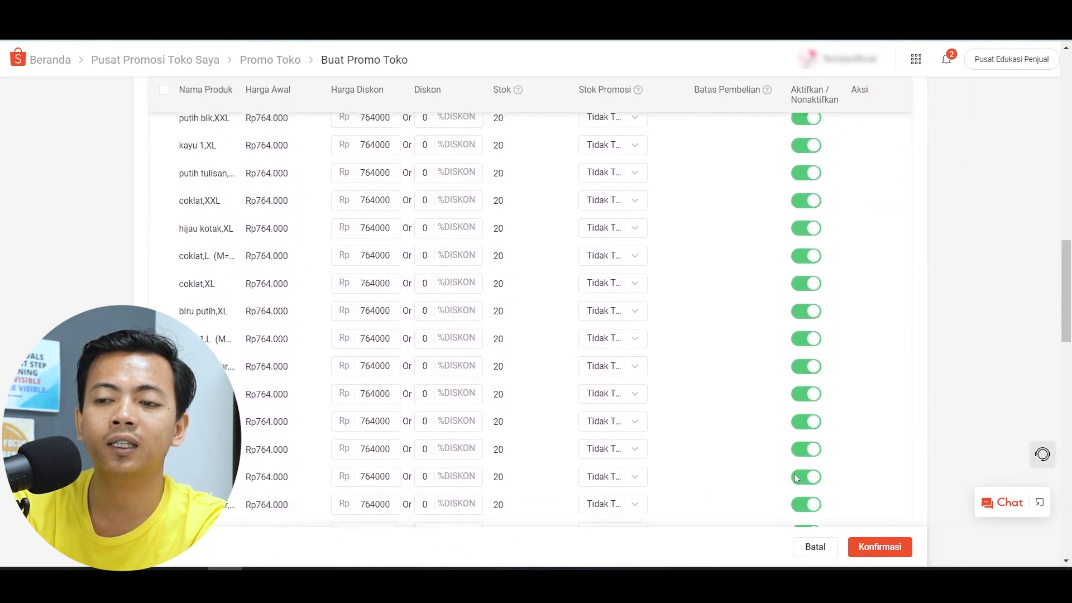
scroll(797, 478, "up", 10)
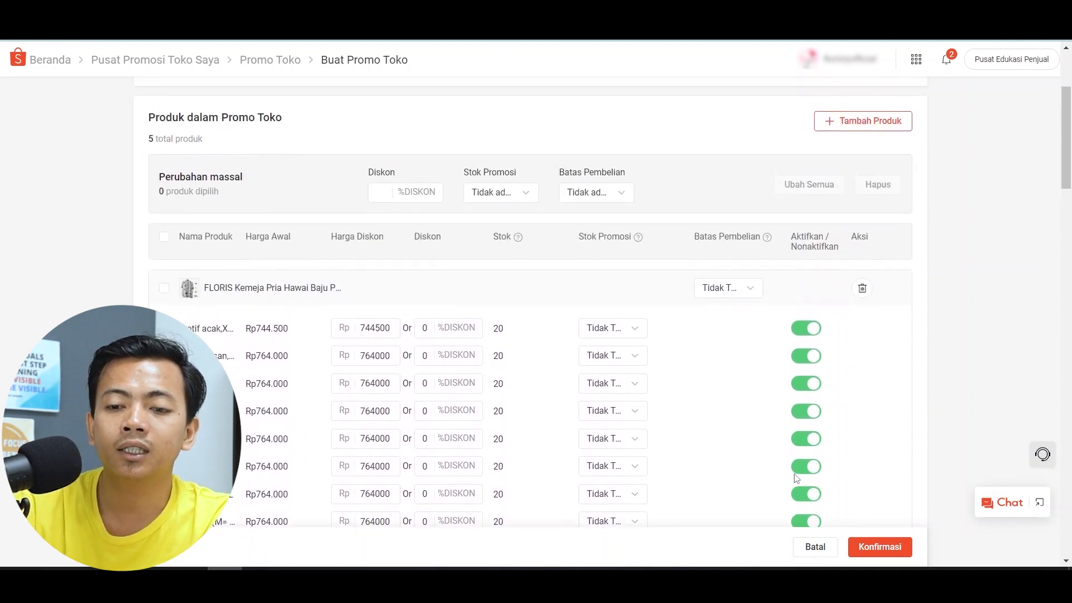
scroll(797, 478, "down", 10)
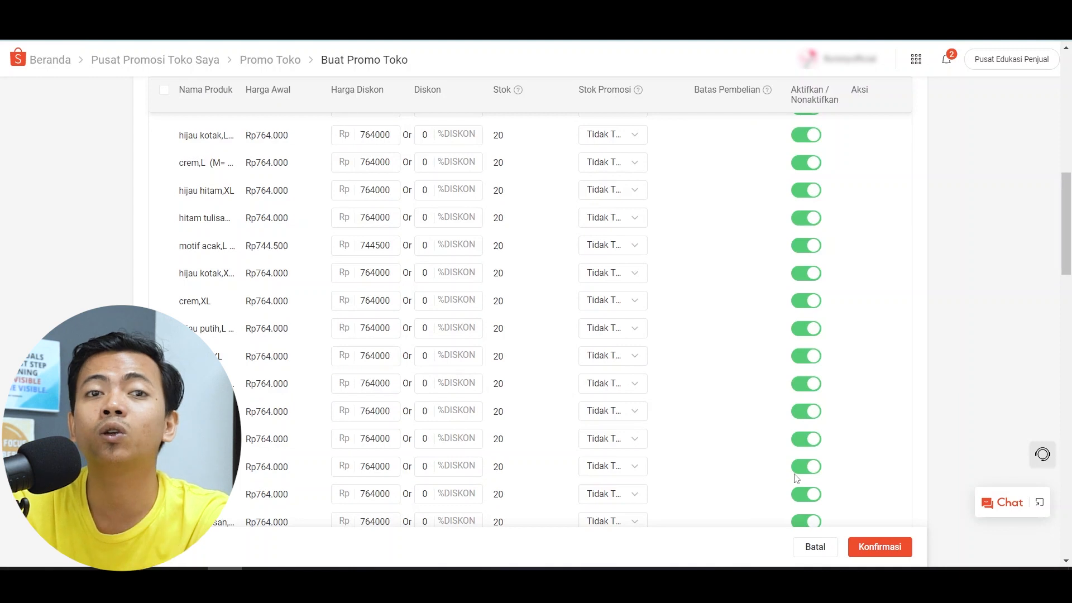
scroll(796, 478, "up", 8)
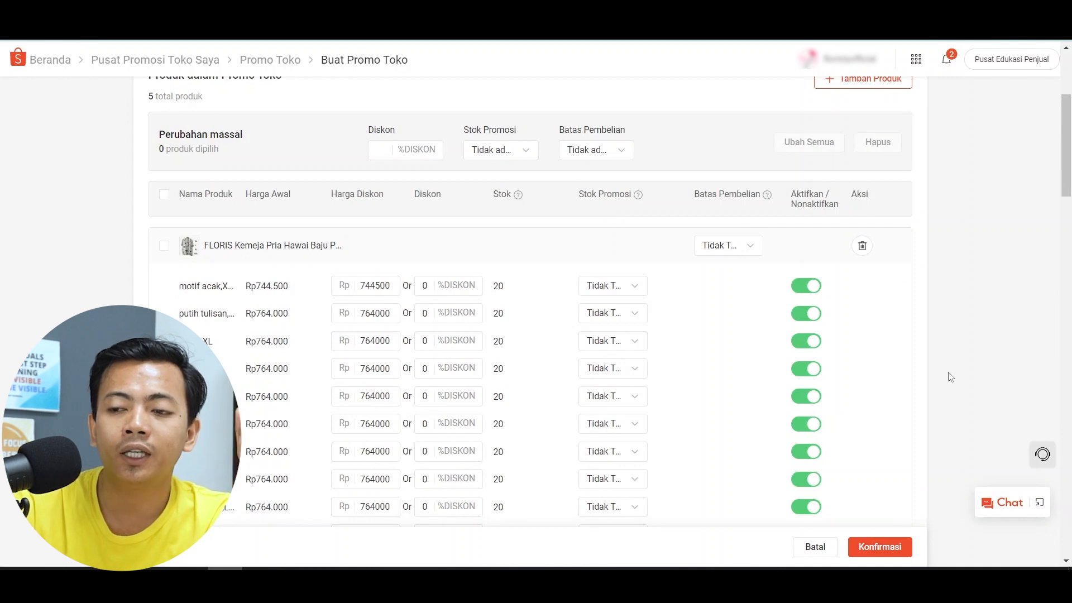
Deactivate the first variant of the FLORIS Kemeja Pria Hawai product in the promotion, and activate it again.
left_click(813, 286)
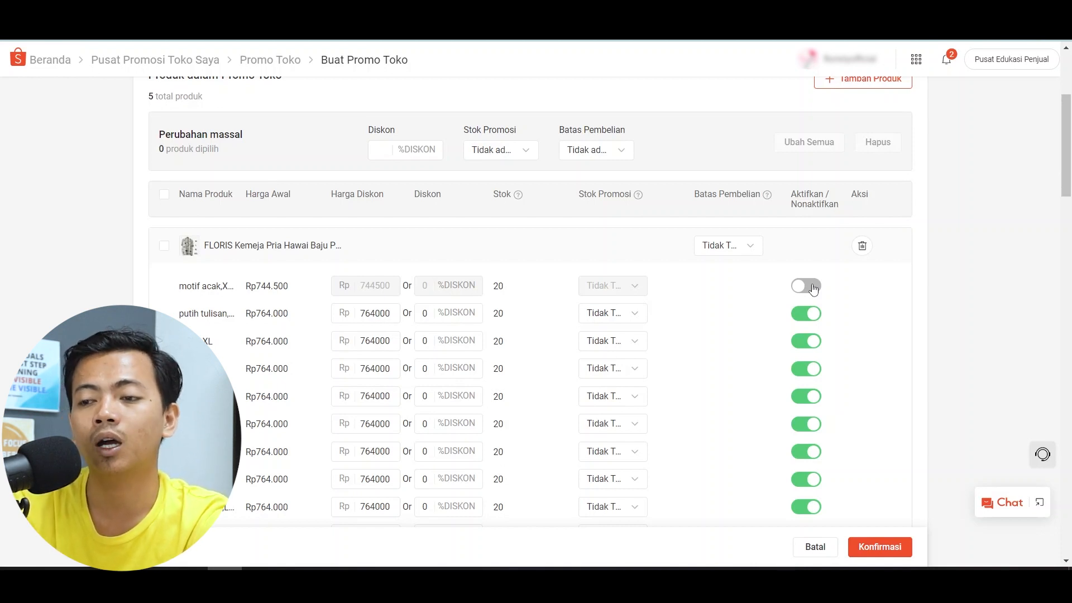
left_click(811, 287)
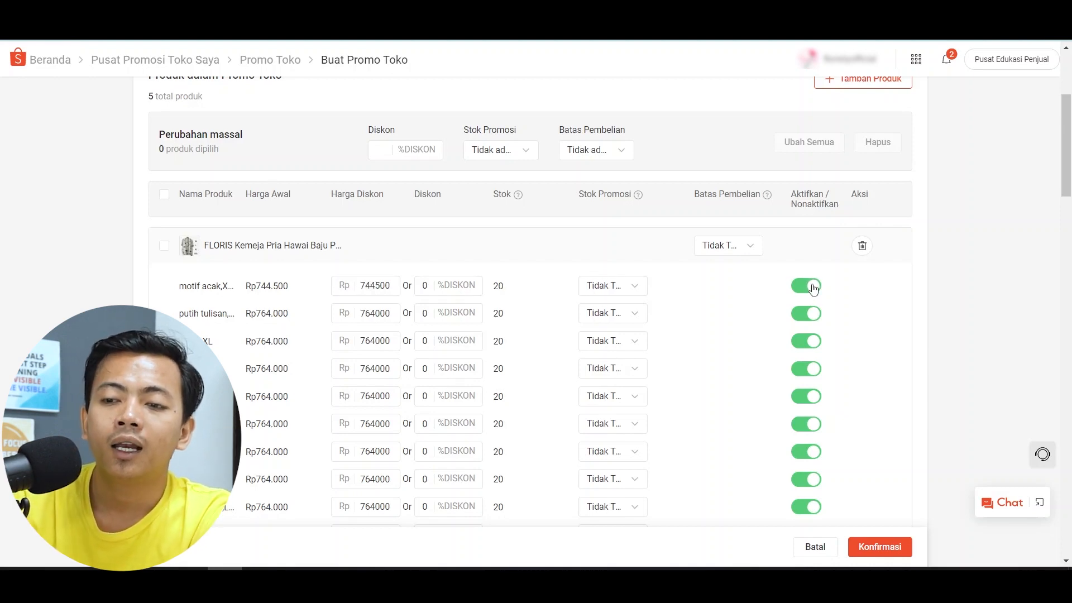
scroll(813, 288, "down", 3)
scroll(813, 288, "up", 3)
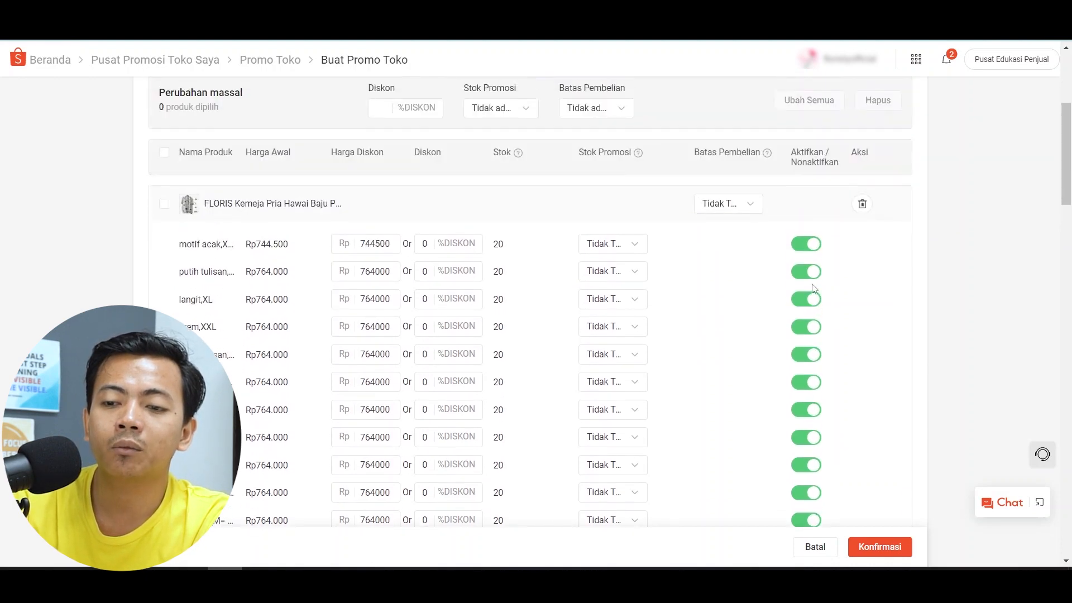
scroll(814, 288, "up", 2)
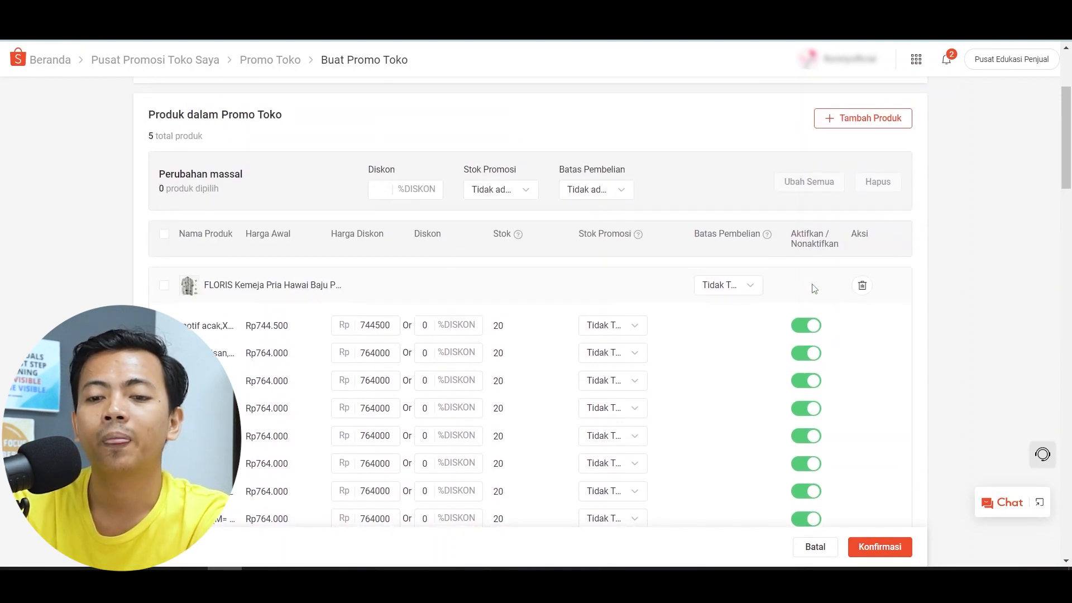
Select all products in the promotion list at once, and clear the whole selection again.
left_click(164, 235)
scroll(164, 239, "down", 15)
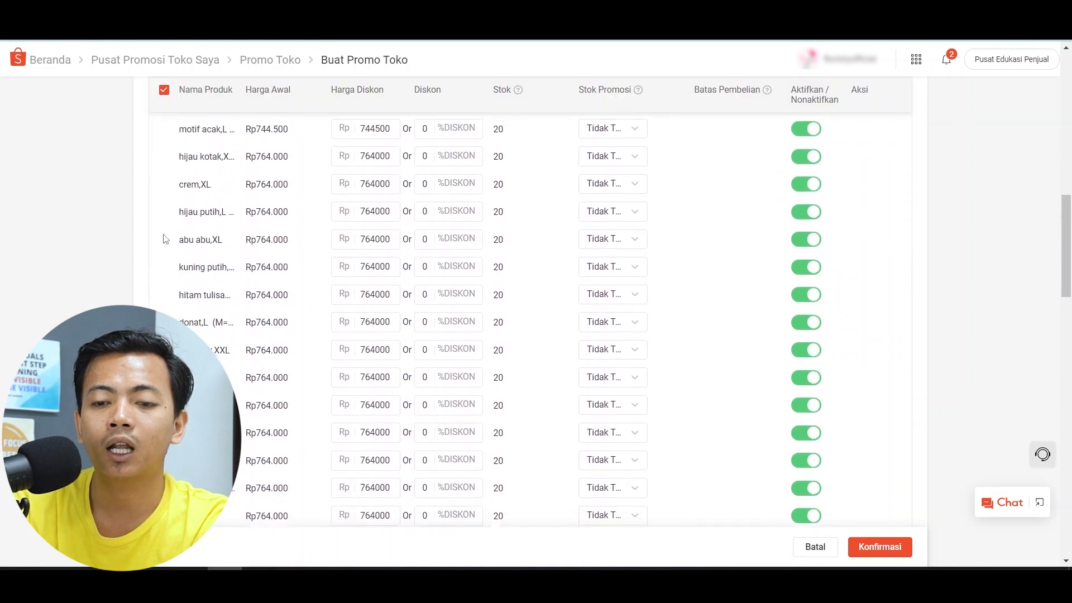
scroll(165, 239, "down", 10)
scroll(164, 239, "up", 20)
scroll(164, 239, "up", 8)
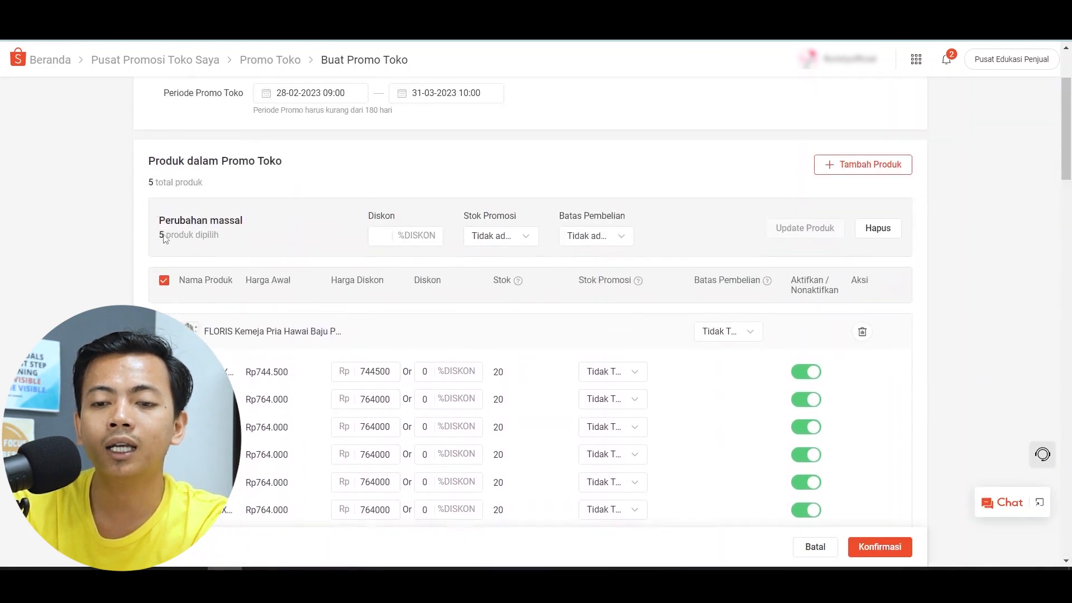
scroll(164, 234, "down", 1)
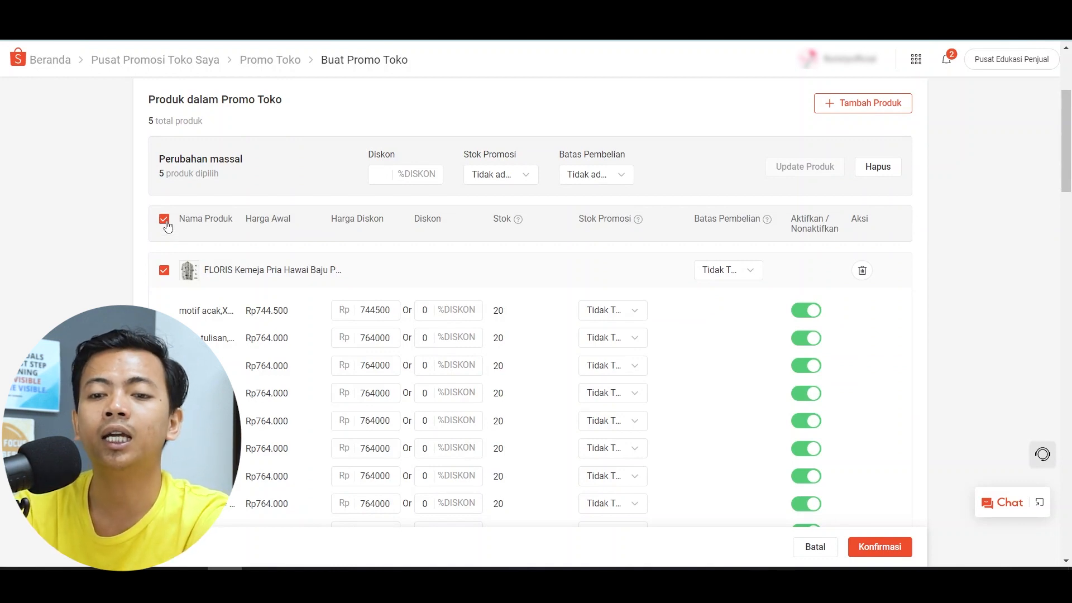
left_click(165, 220)
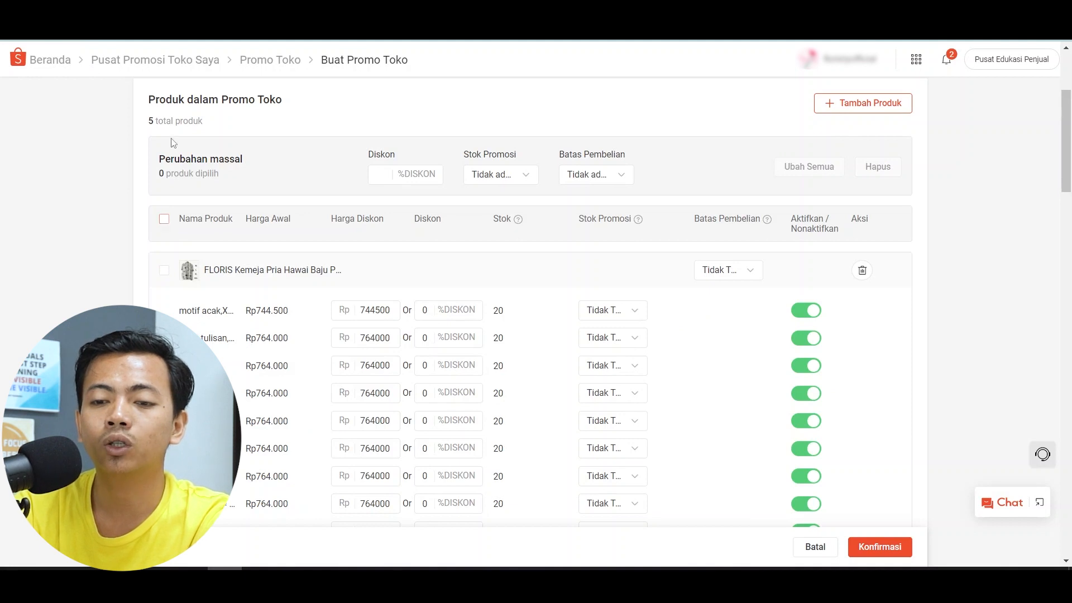
Select the FLORIS Kemeja Pria Hawai, Makanan Ringan Pedas and Floristy Kaos Orang Tua products for a bulk change.
scroll(156, 261, "down", 1)
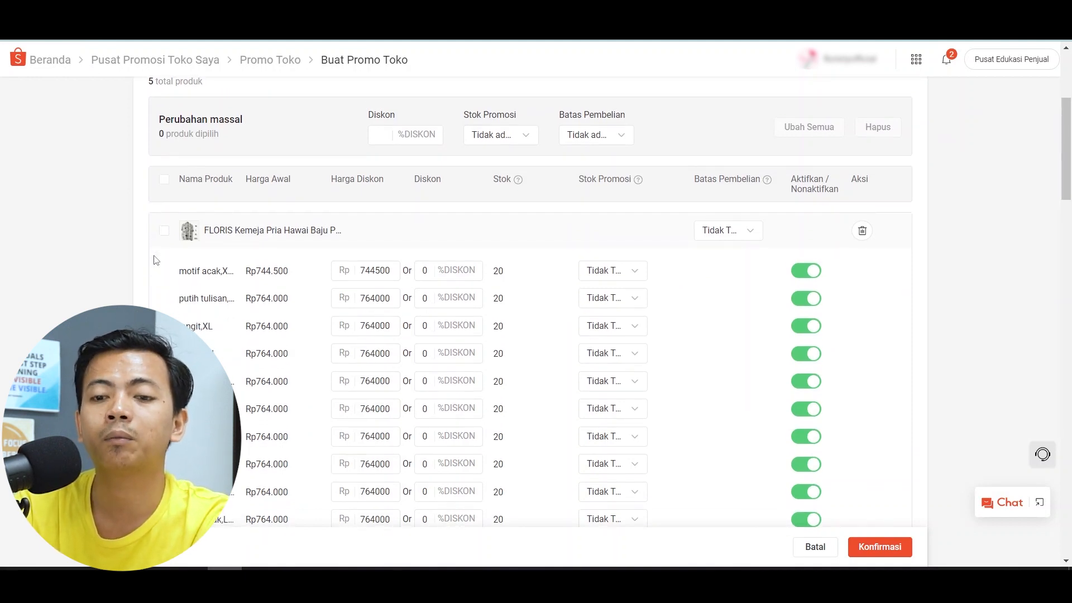
left_click(164, 237)
scroll(165, 240, "down", 5)
scroll(165, 240, "down", 12)
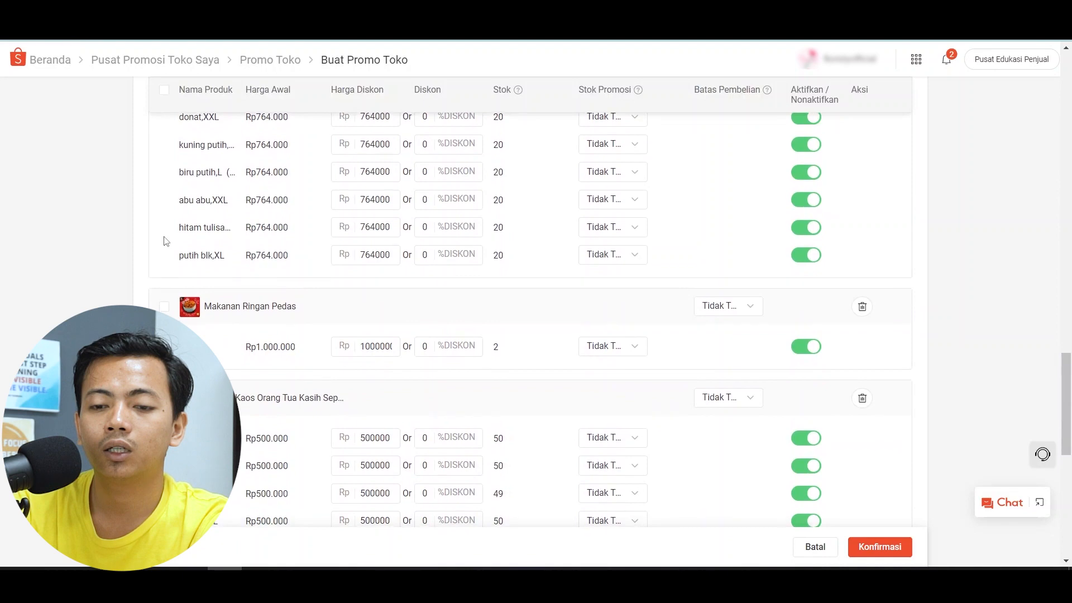
left_click(164, 307)
scroll(170, 310, "down", 1)
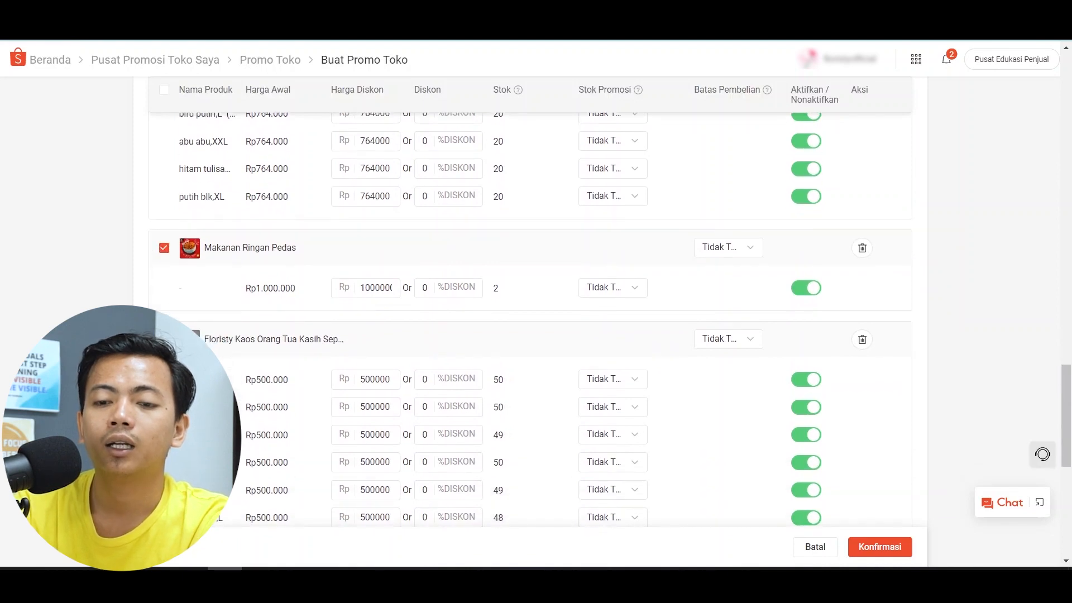
scroll(531, 313, "up", 20)
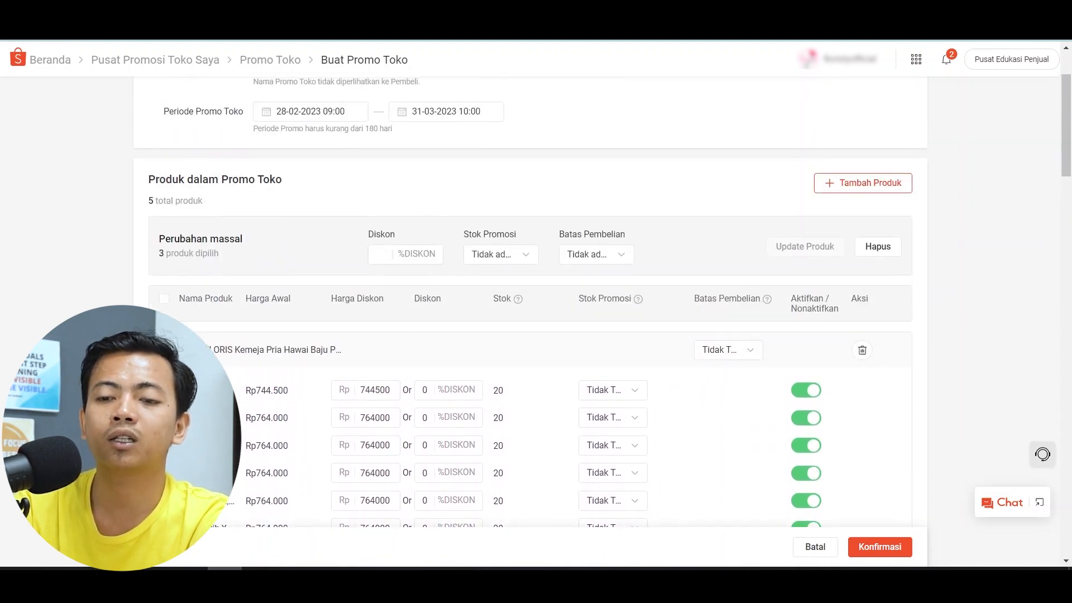
Bulk-update the selected products with a 50% discount and Stok Promosi and Batas Pembelian both set to Tidak Terbatas.
left_click(380, 257)
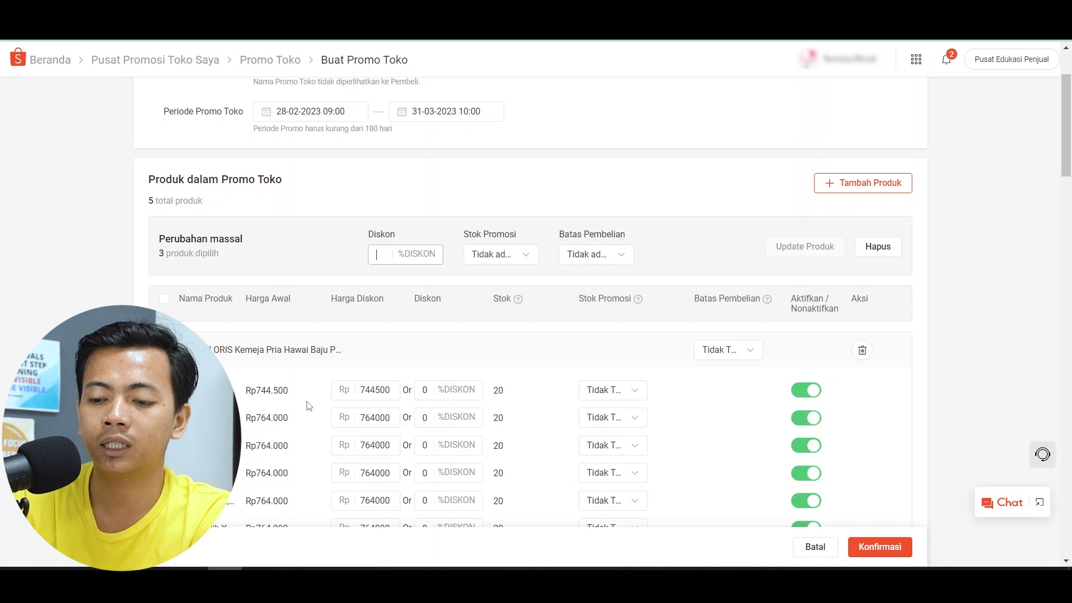
type("50")
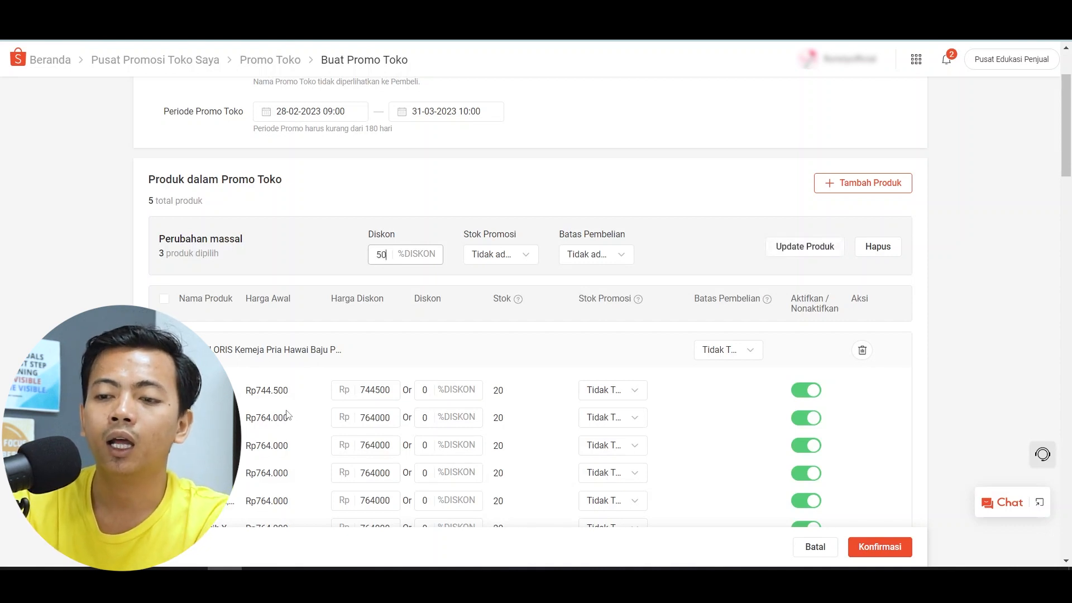
left_click(517, 254)
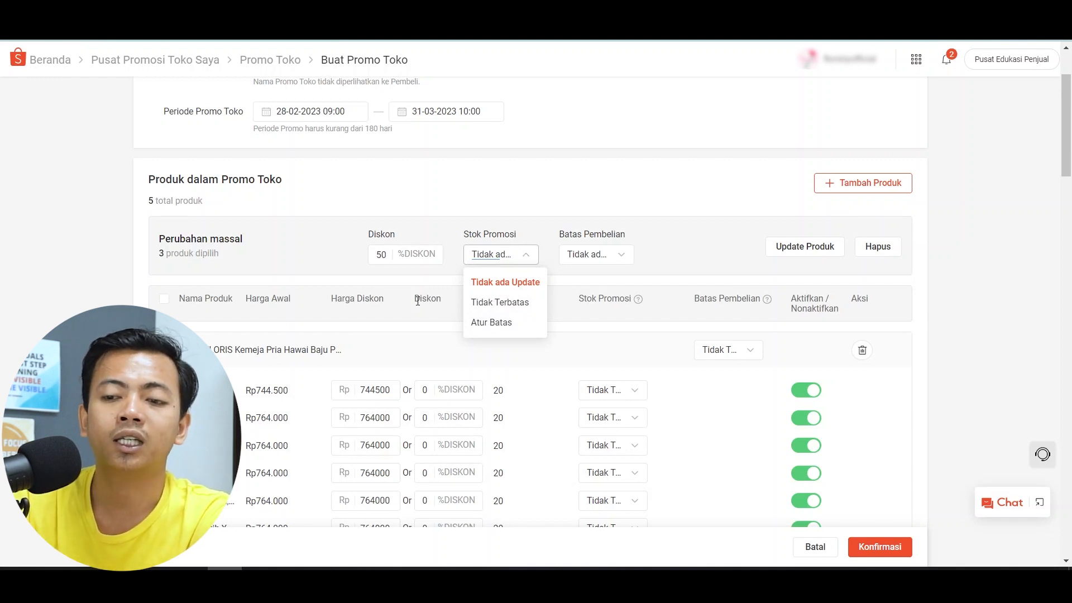
left_click(501, 302)
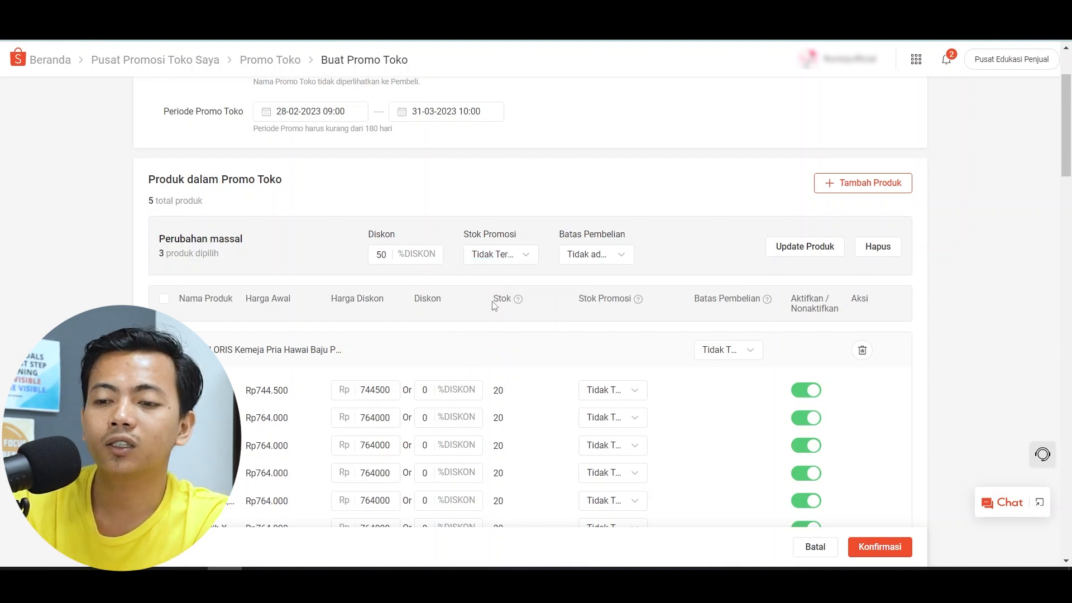
left_click(629, 256)
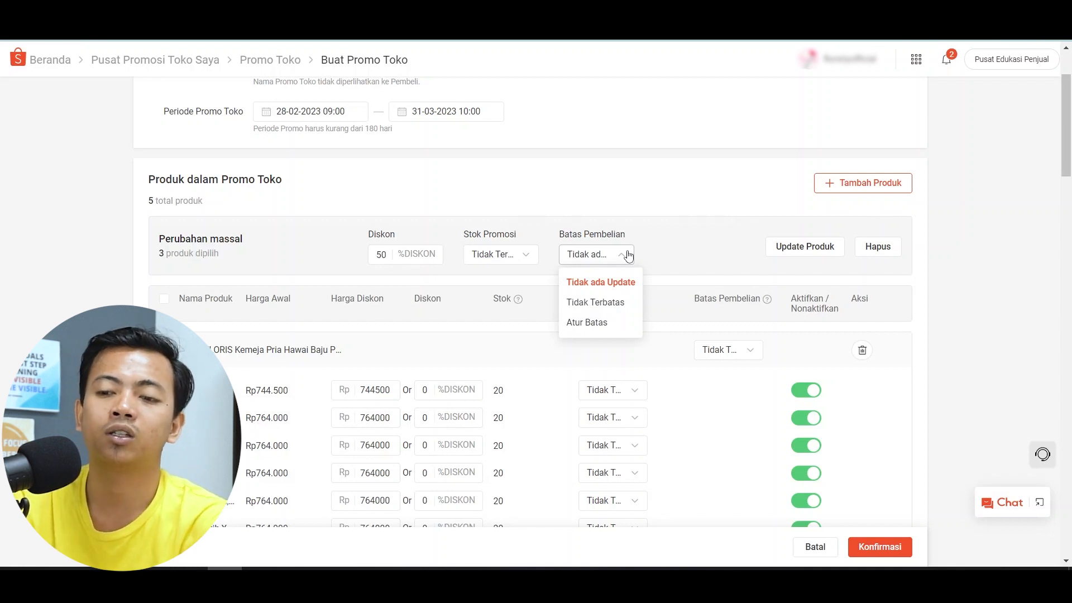
left_click(585, 302)
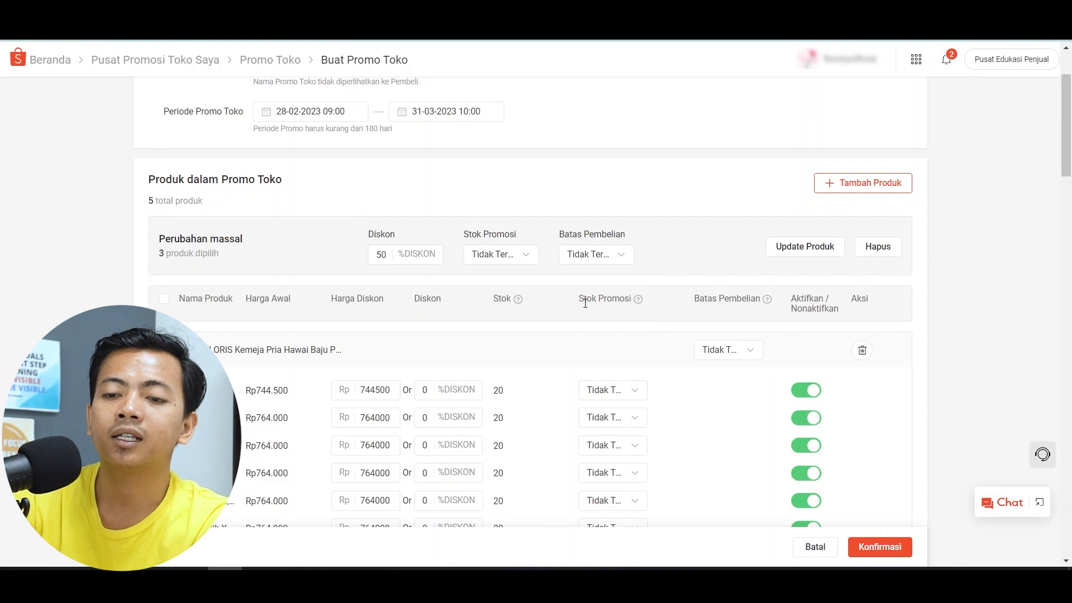
left_click(811, 249)
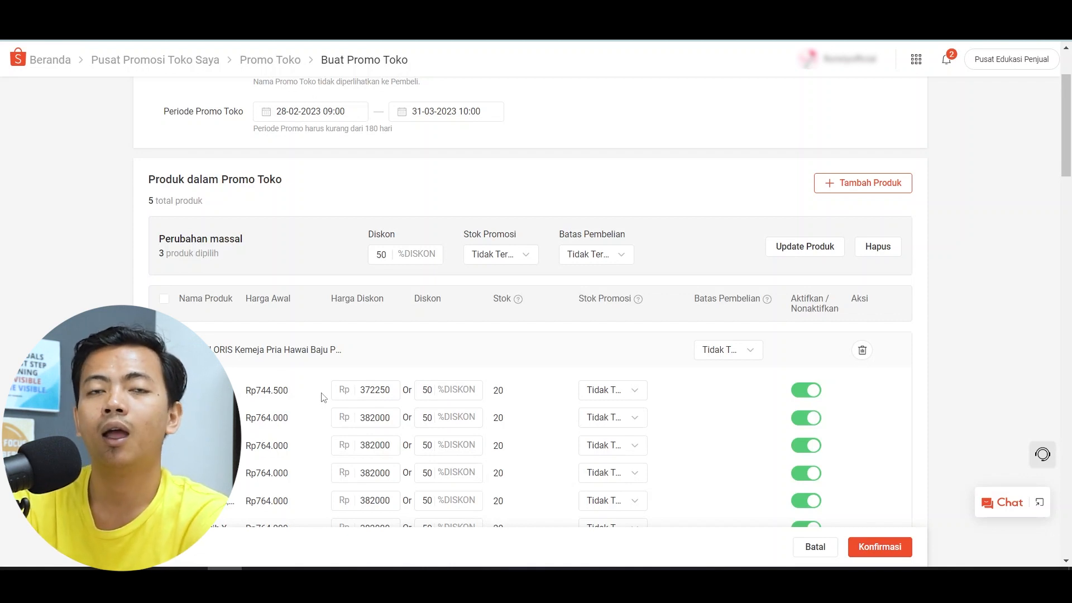
Change the bulk discount to 60% and apply it to the three selected products.
scroll(323, 398, "down", 3)
scroll(323, 398, "down", 15)
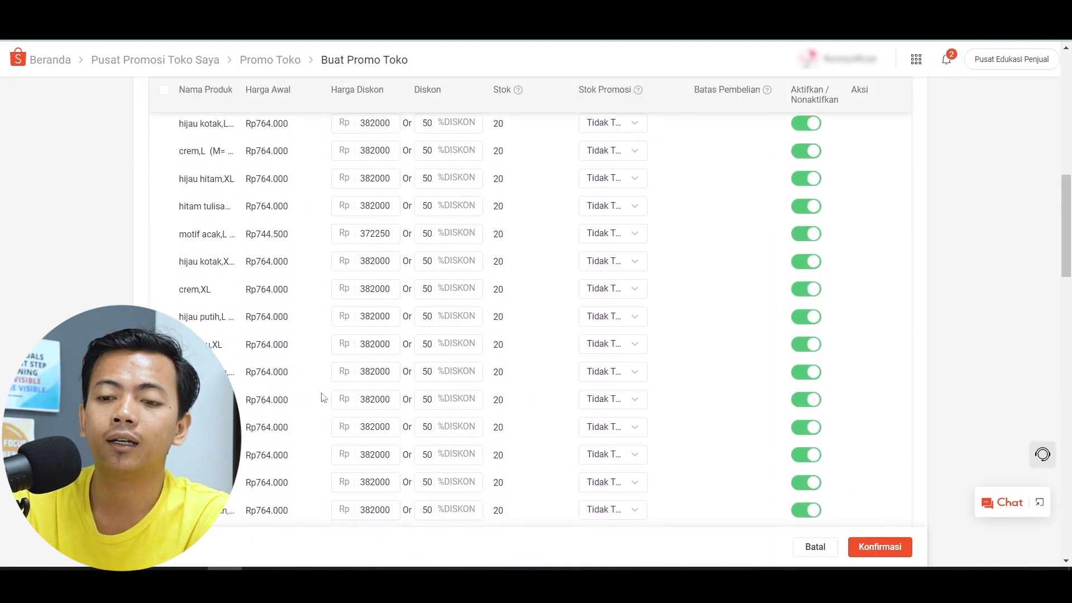
scroll(324, 398, "down", 3)
scroll(324, 398, "up", 11)
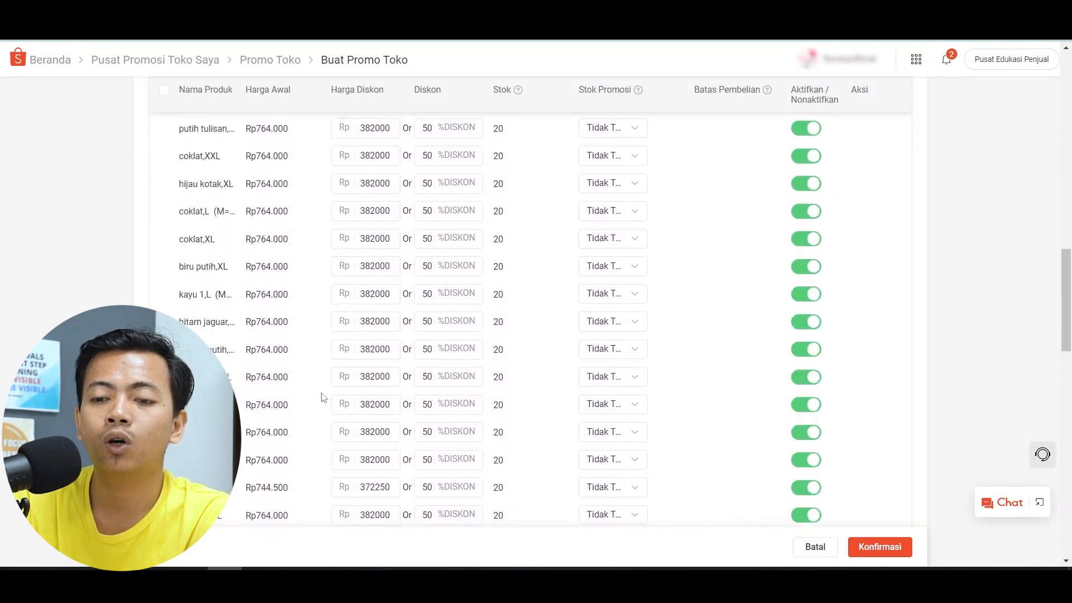
scroll(323, 398, "up", 10)
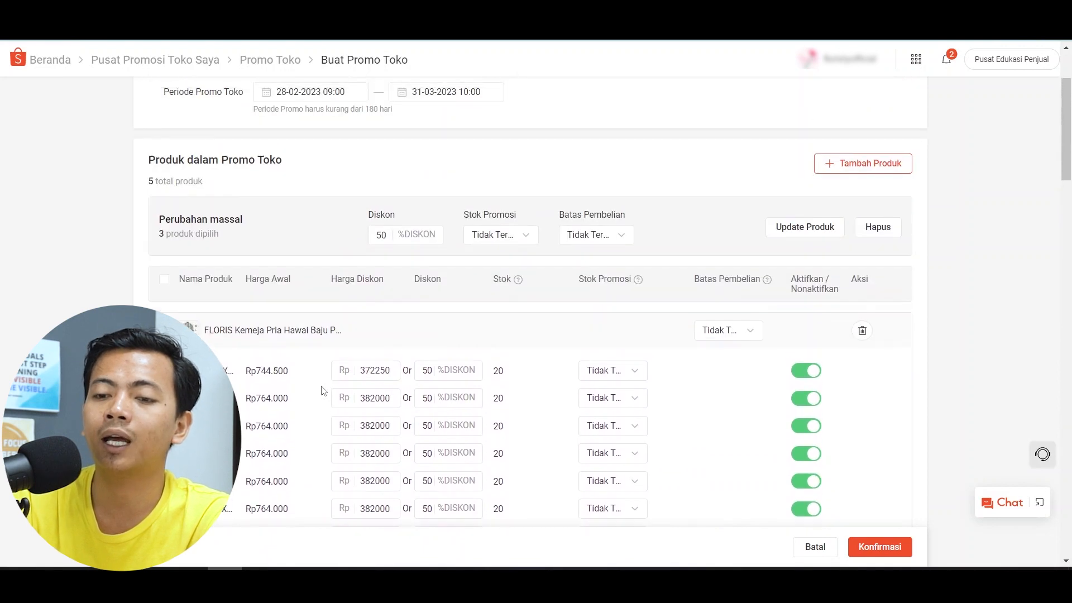
double_click(380, 234)
type("60")
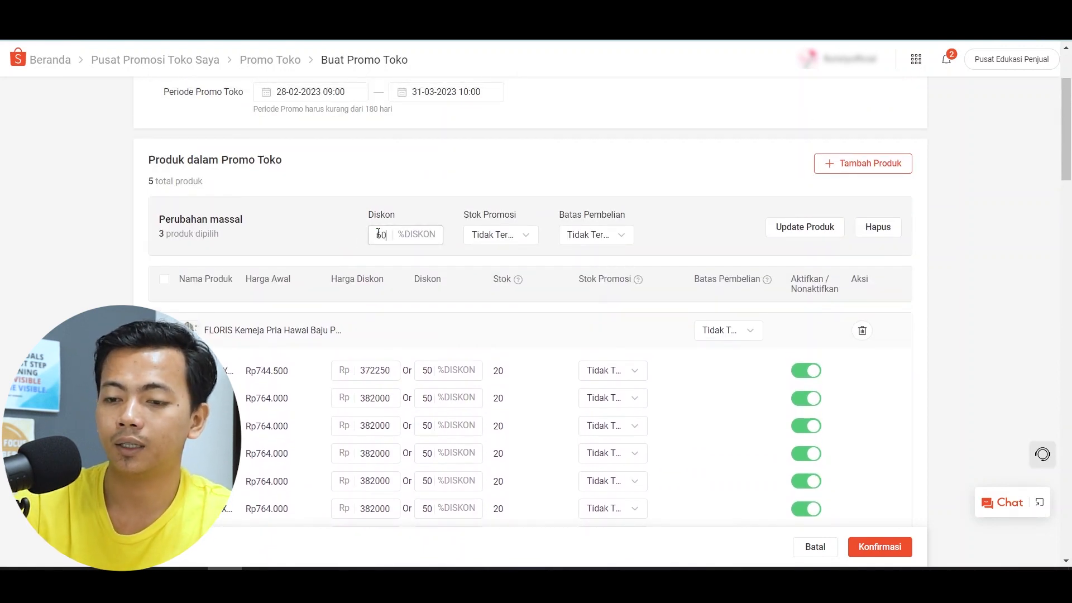
left_click(810, 232)
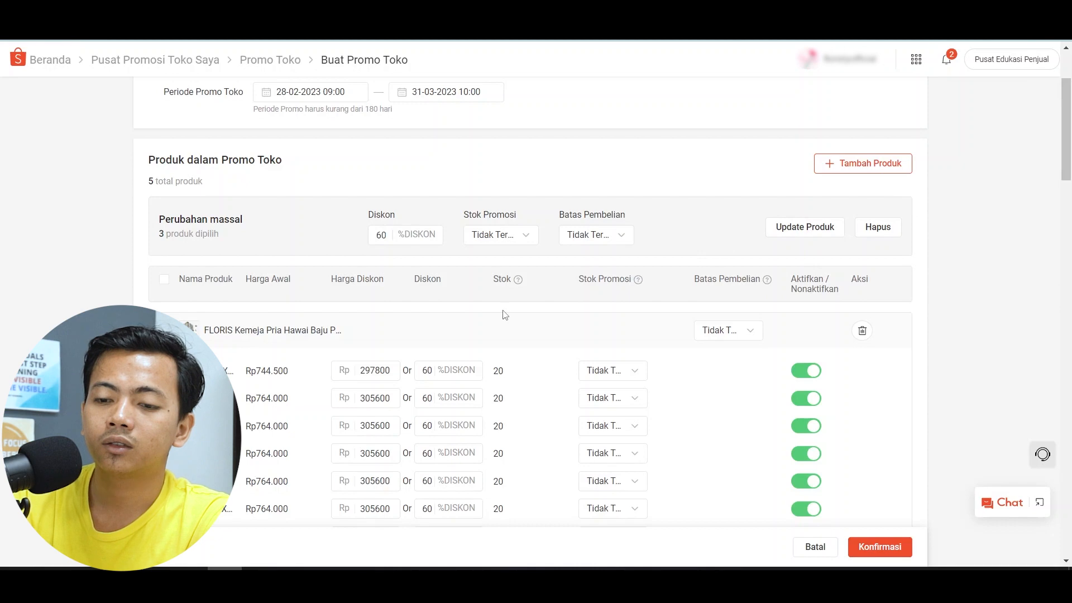
Clear the current product selection and select the Floristy Kaos Orang Tua and Hoodie cotton cowo products instead.
scroll(504, 315, "down", 1)
scroll(504, 315, "down", 1)
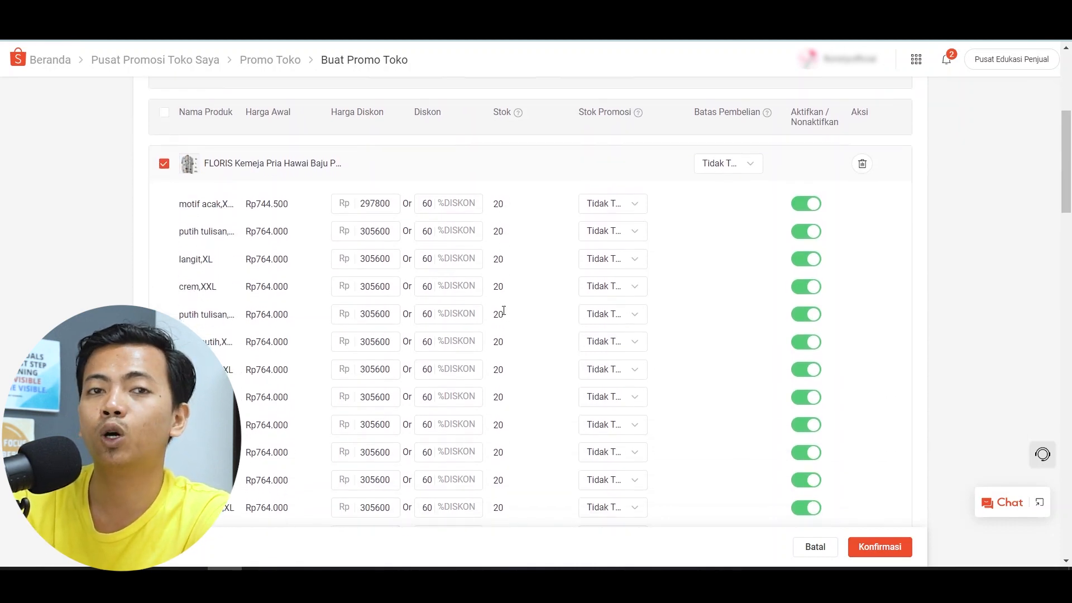
scroll(504, 313, "down", 10)
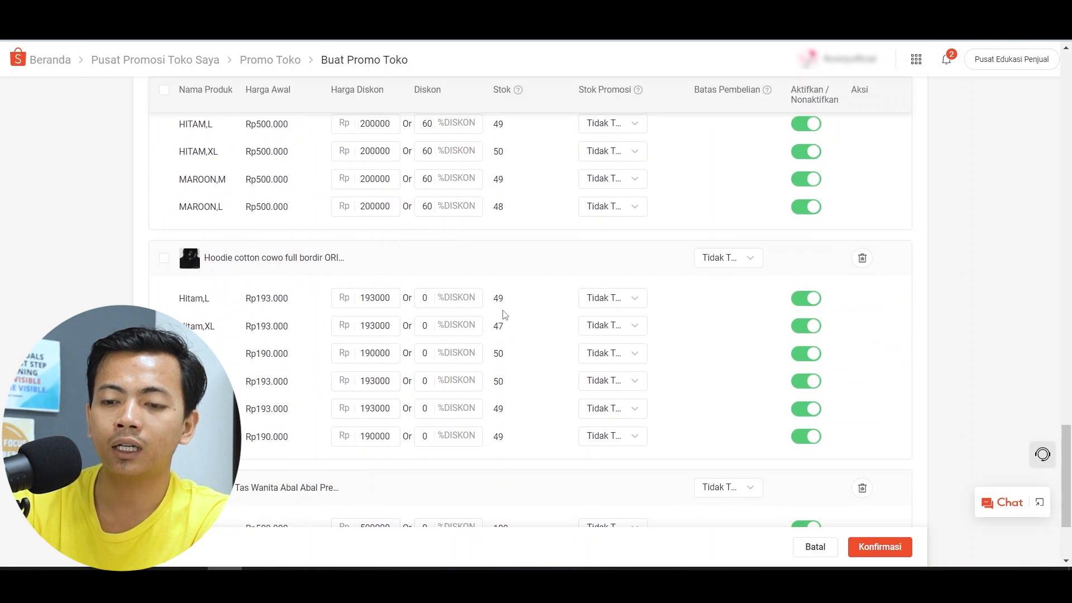
scroll(505, 315, "up", 15)
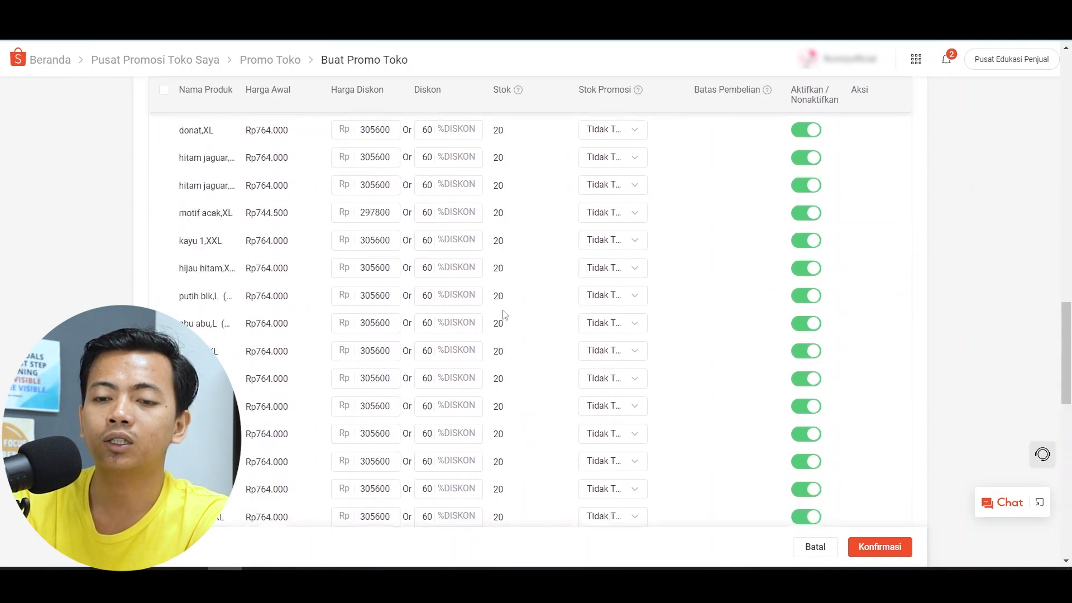
scroll(503, 310, "up", 10)
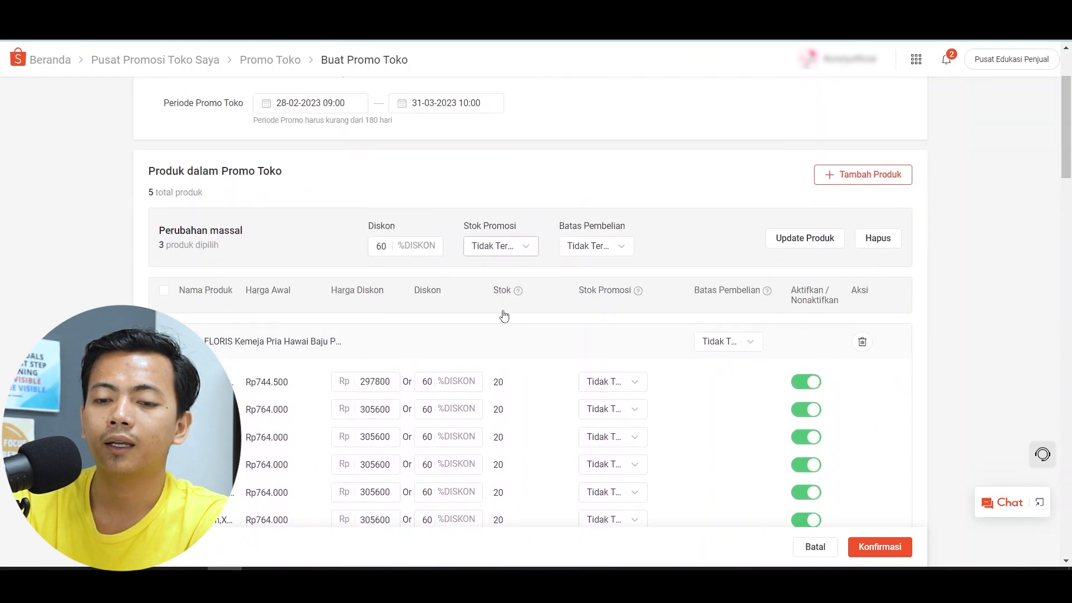
left_click(164, 290)
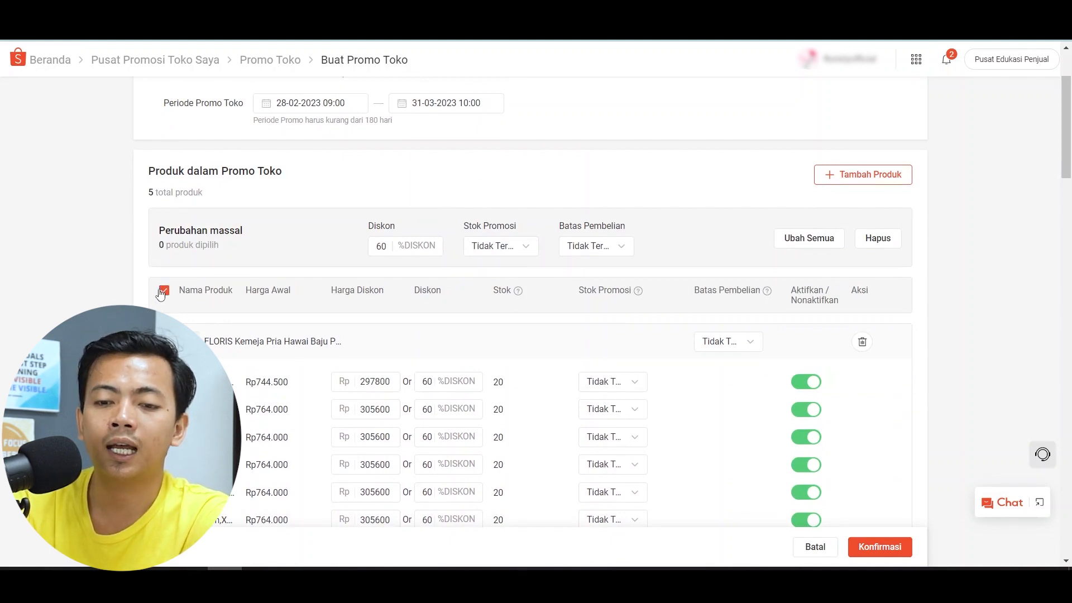
left_click(163, 291)
scroll(161, 294, "down", 15)
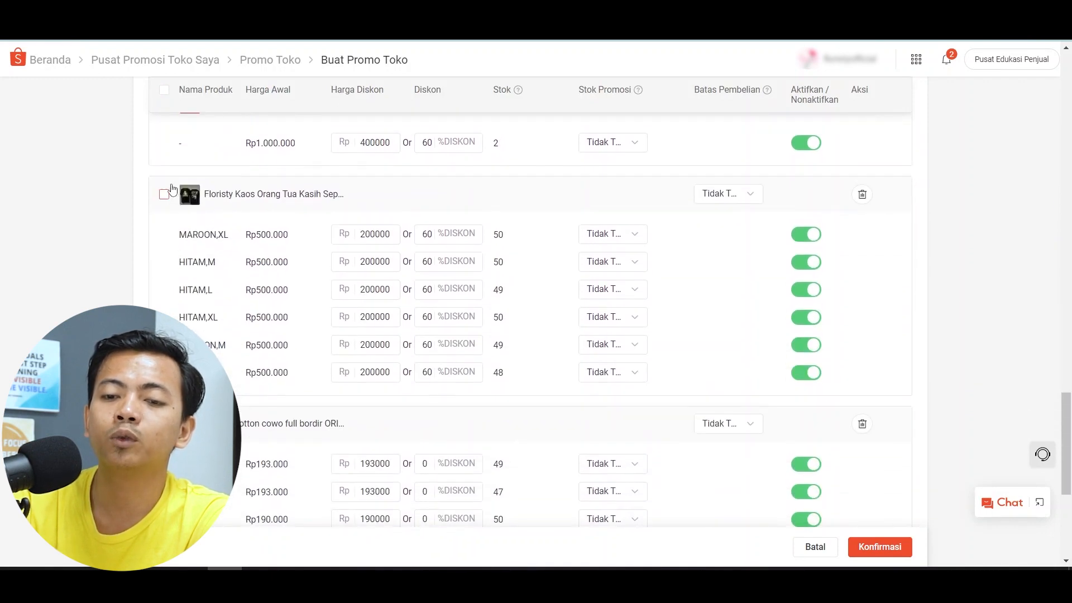
left_click(164, 195)
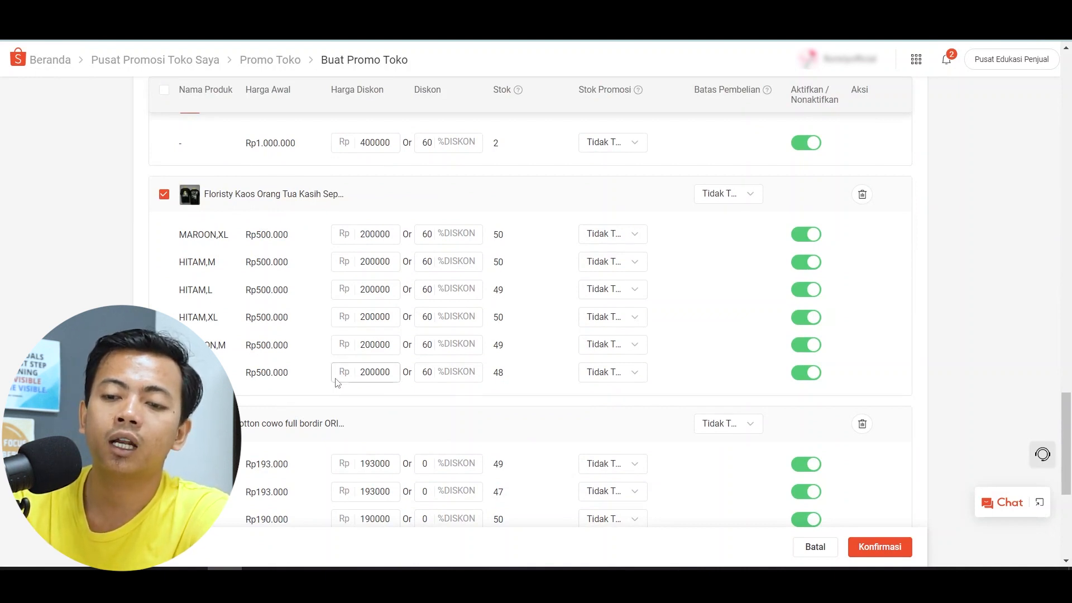
Set the bulk discount to 30% and apply it to the two selected products.
scroll(337, 382, "up", 15)
scroll(336, 383, "up", 10)
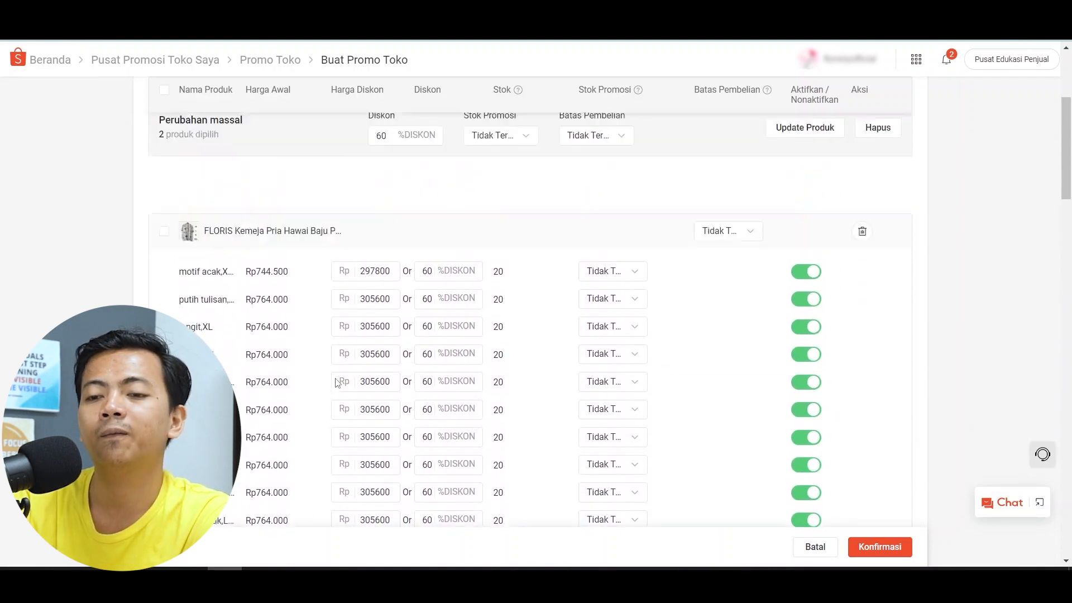
scroll(337, 382, "down", 1)
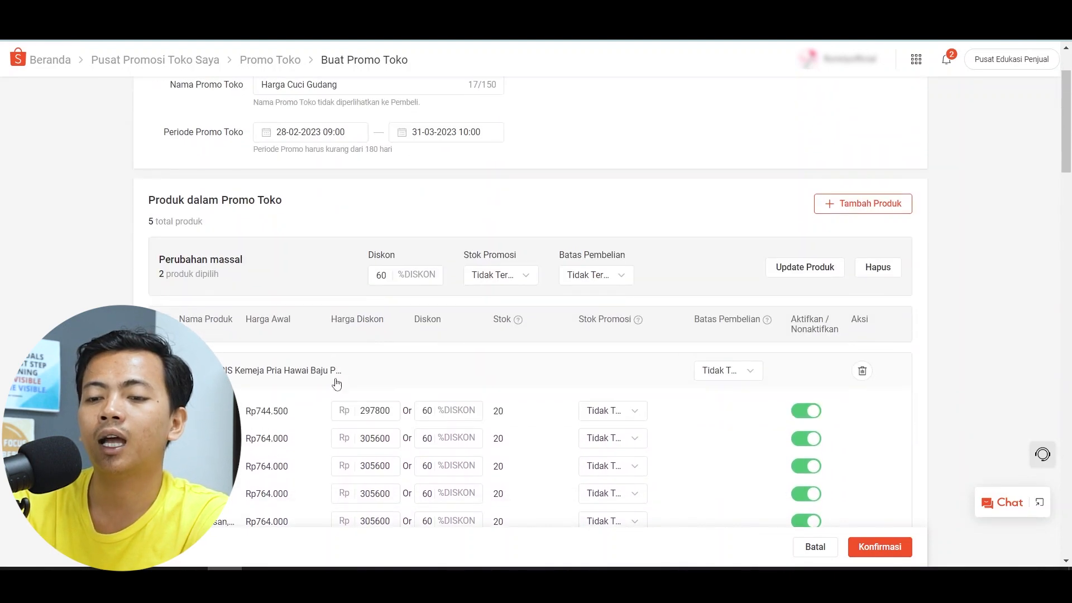
double_click(378, 279)
type("30")
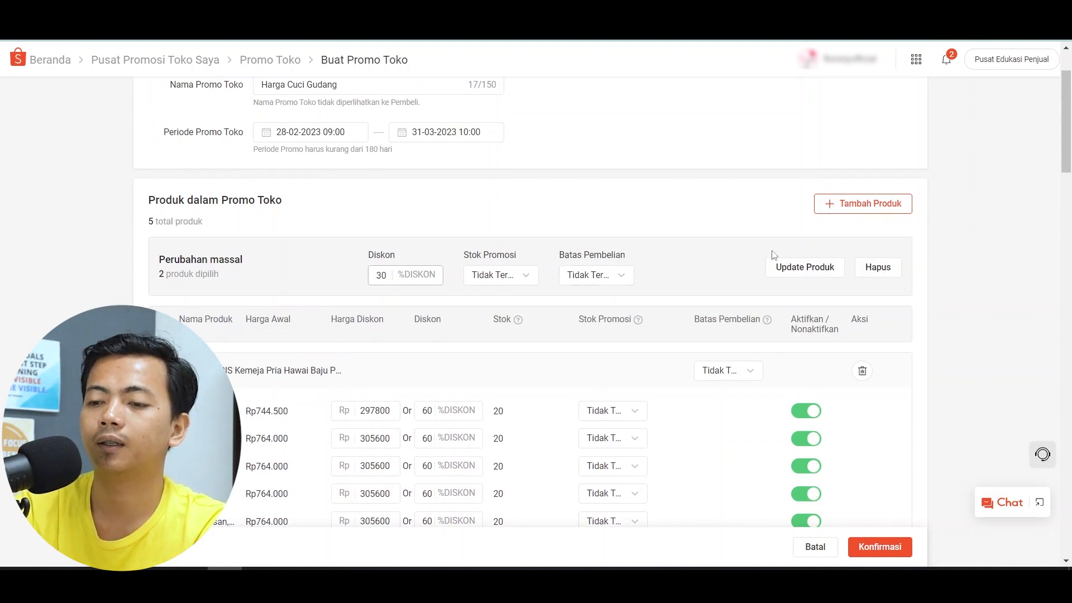
left_click(803, 274)
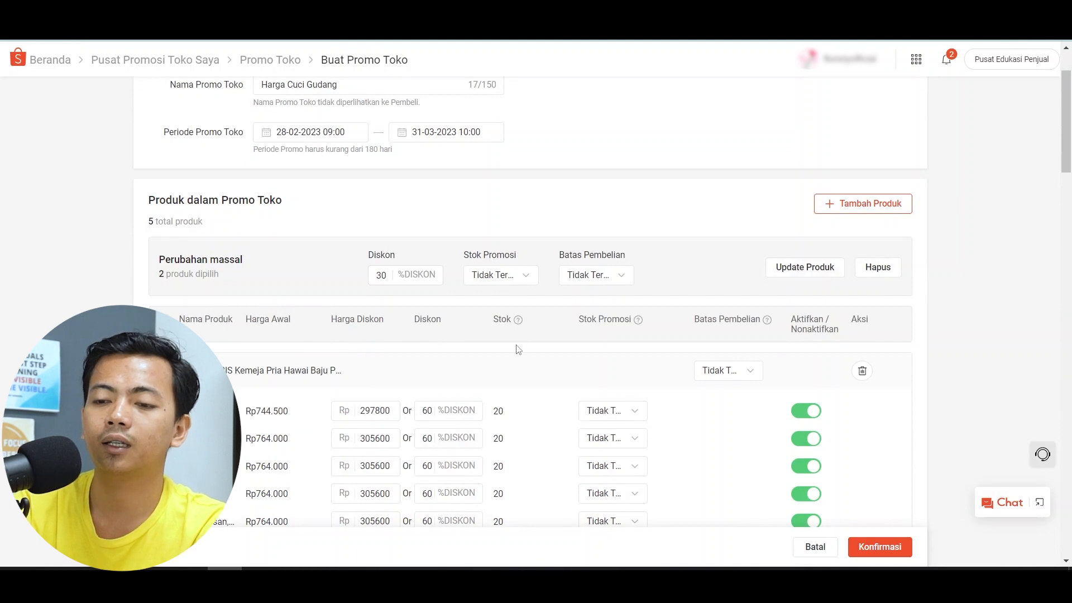
Check the discounted prices and percentages on the variants of the Floristy Kaos and Hoodie cotton cowo products.
scroll(515, 350, "down", 5)
scroll(519, 349, "down", 10)
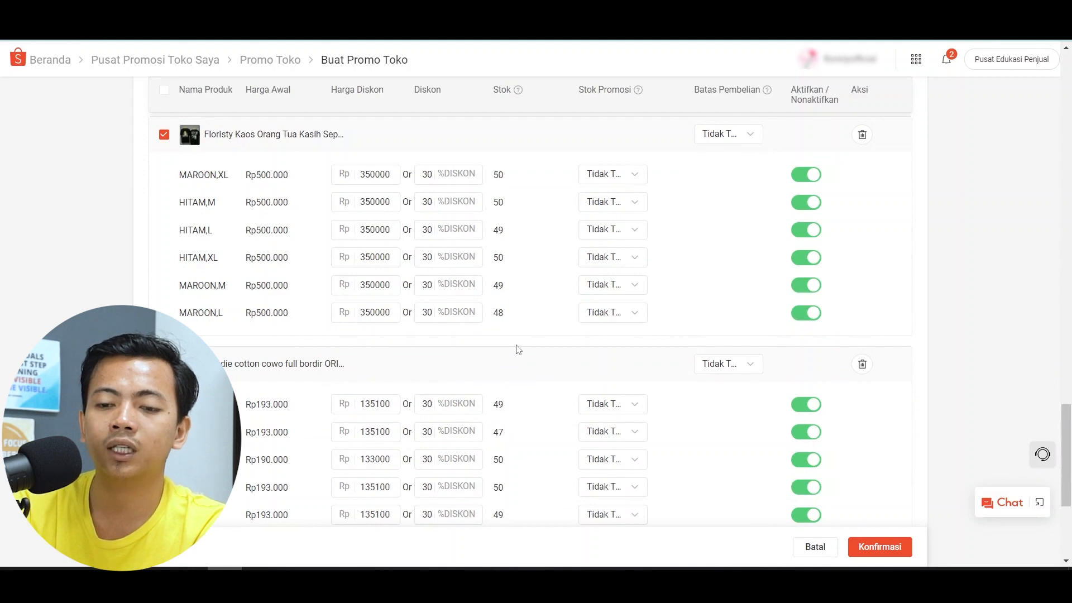
scroll(518, 349, "down", 5)
scroll(519, 349, "up", 2)
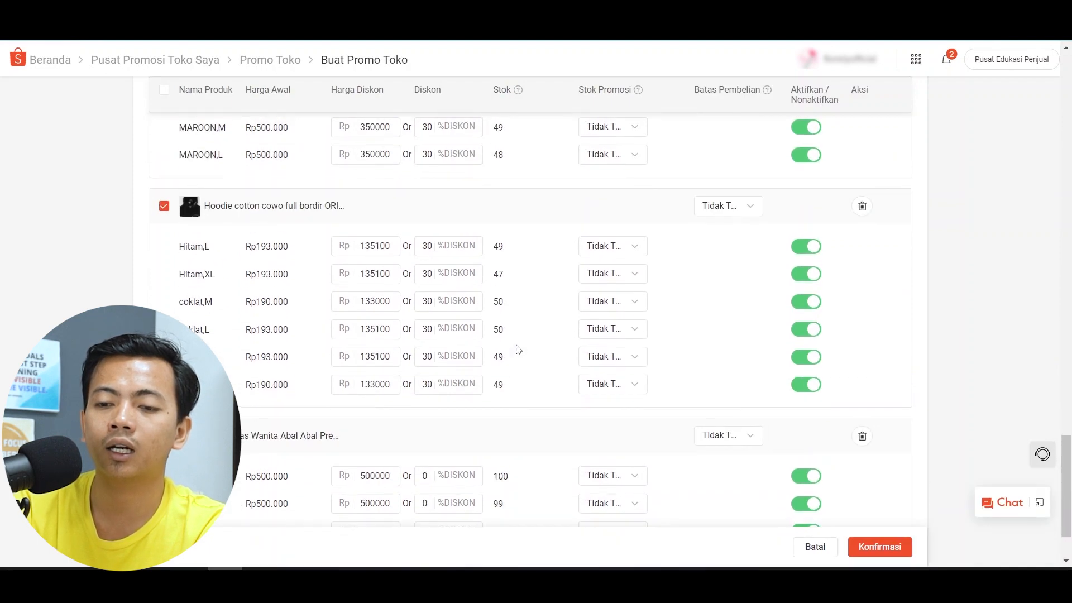
scroll(518, 350, "up", 1)
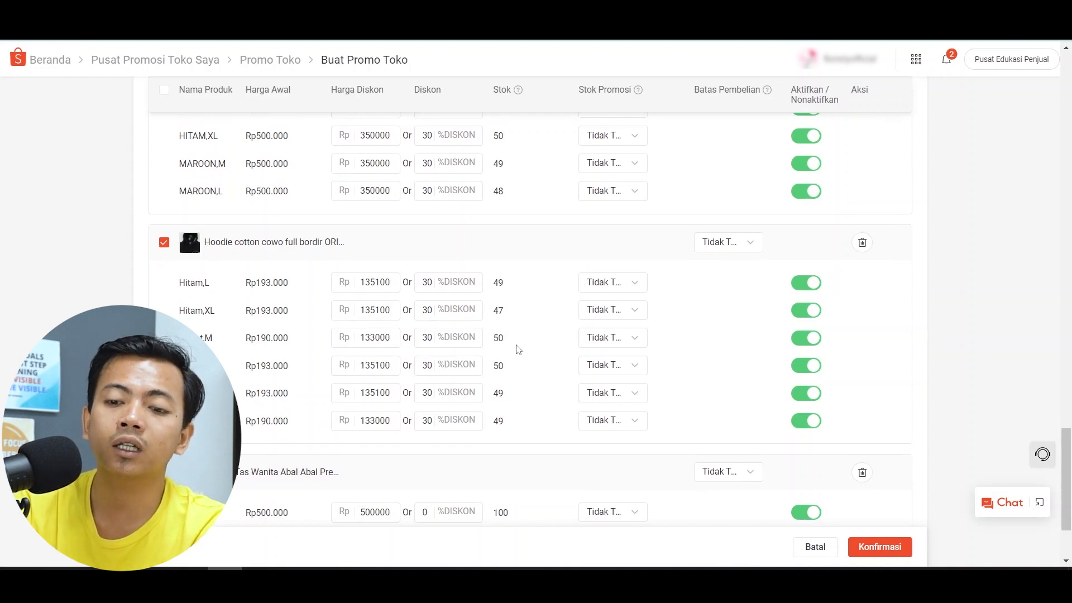
scroll(518, 350, "up", 15)
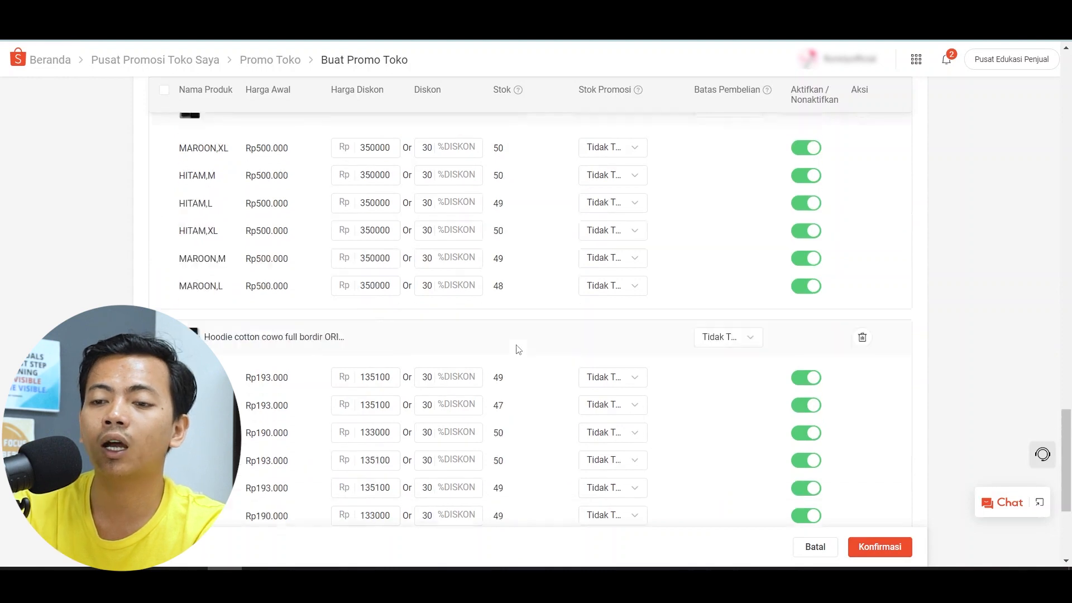
Include the Floristy Tas Wanita product in the selection, set the bulk discount to 20% and apply it to the three selected products.
scroll(518, 349, "down", 15)
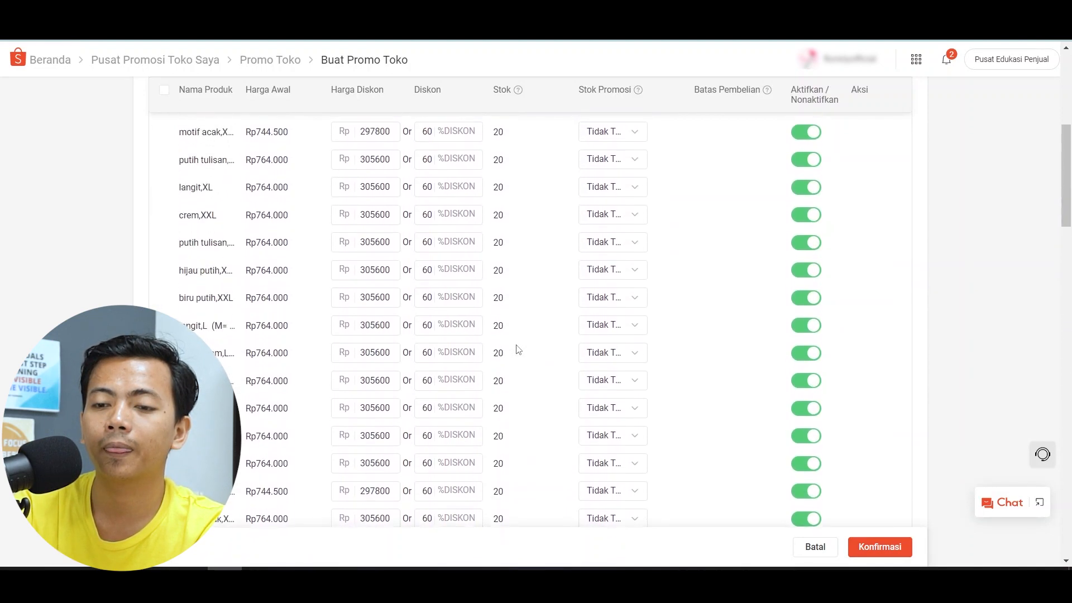
scroll(519, 349, "down", 2)
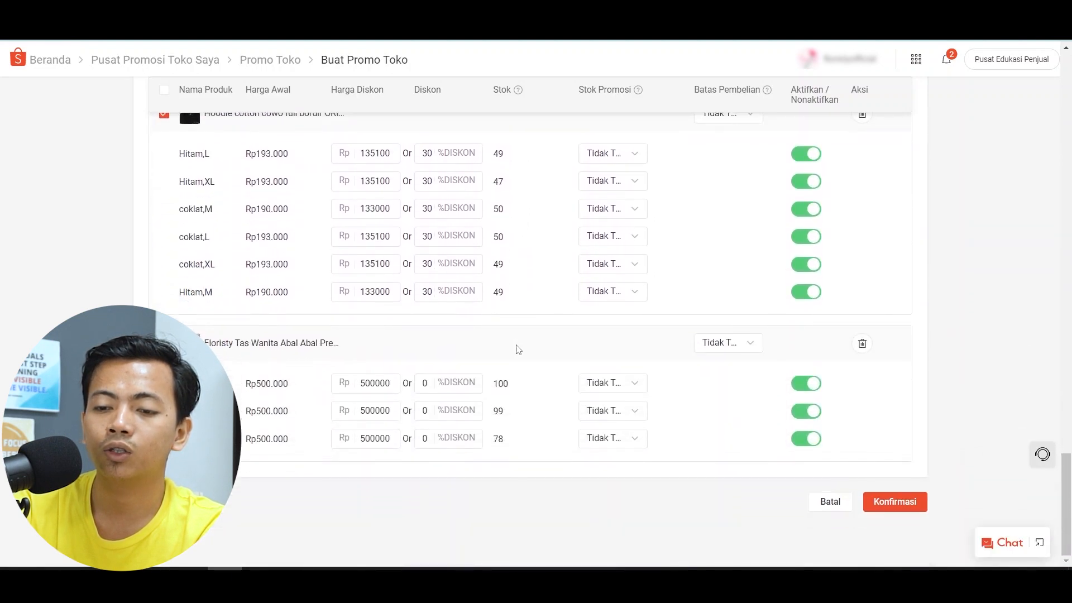
scroll(519, 349, "up", 20)
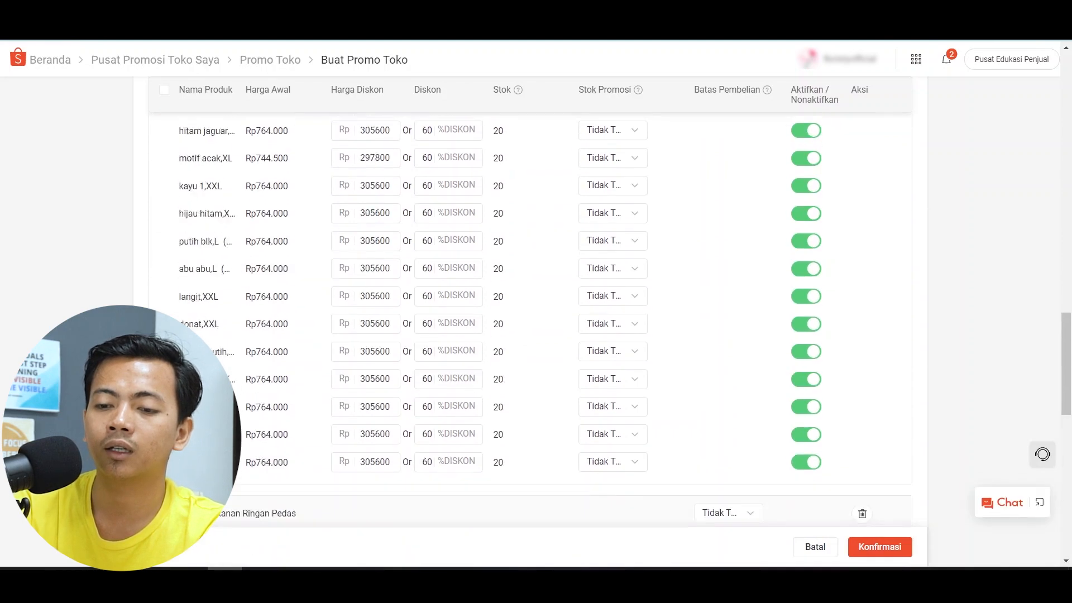
scroll(519, 349, "up", 2)
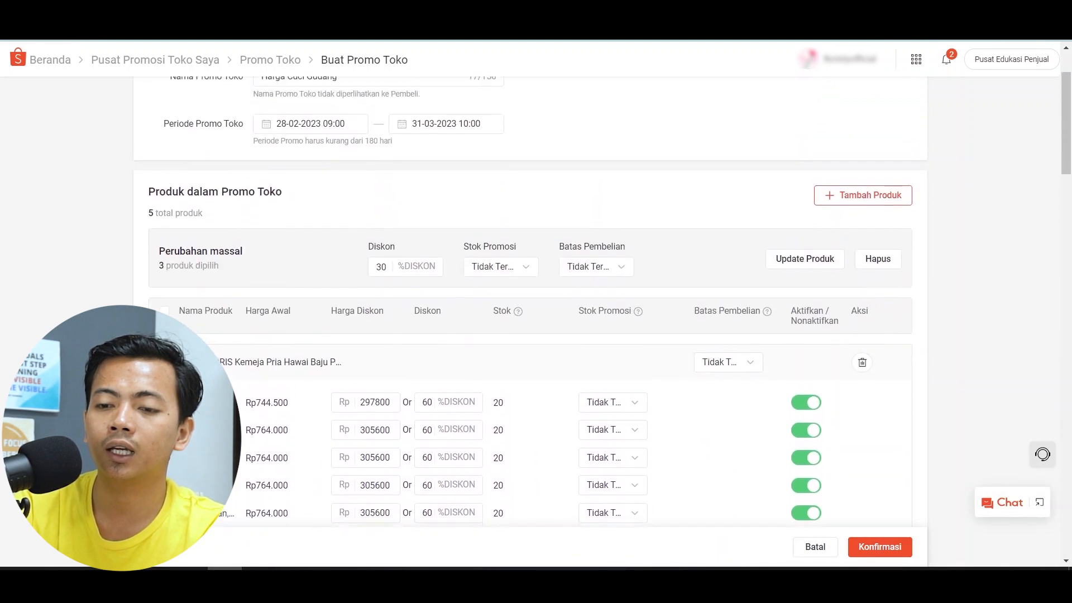
double_click(381, 270)
type("20")
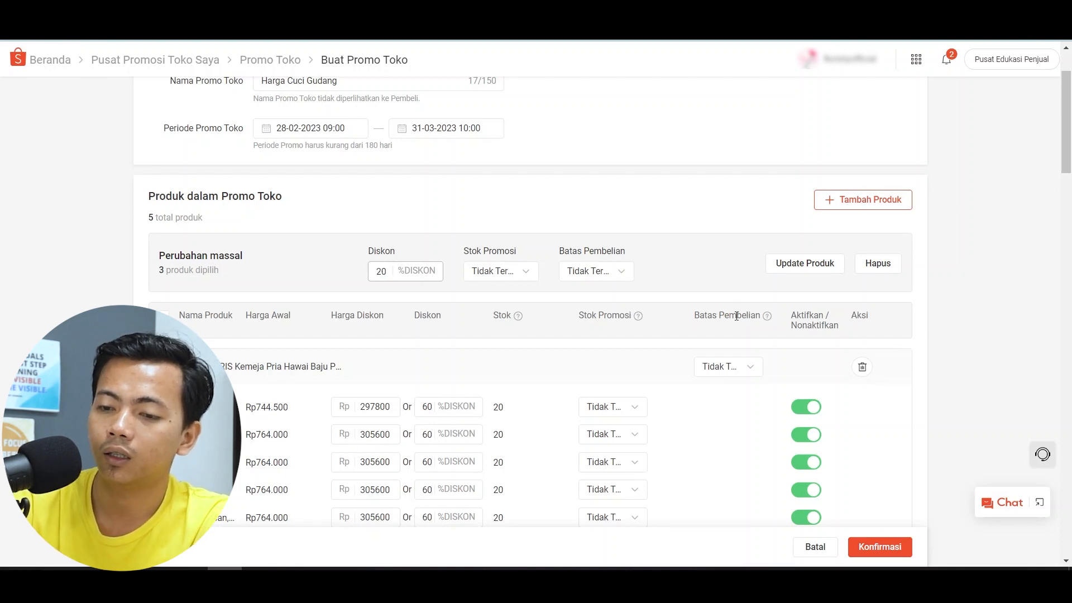
left_click(806, 266)
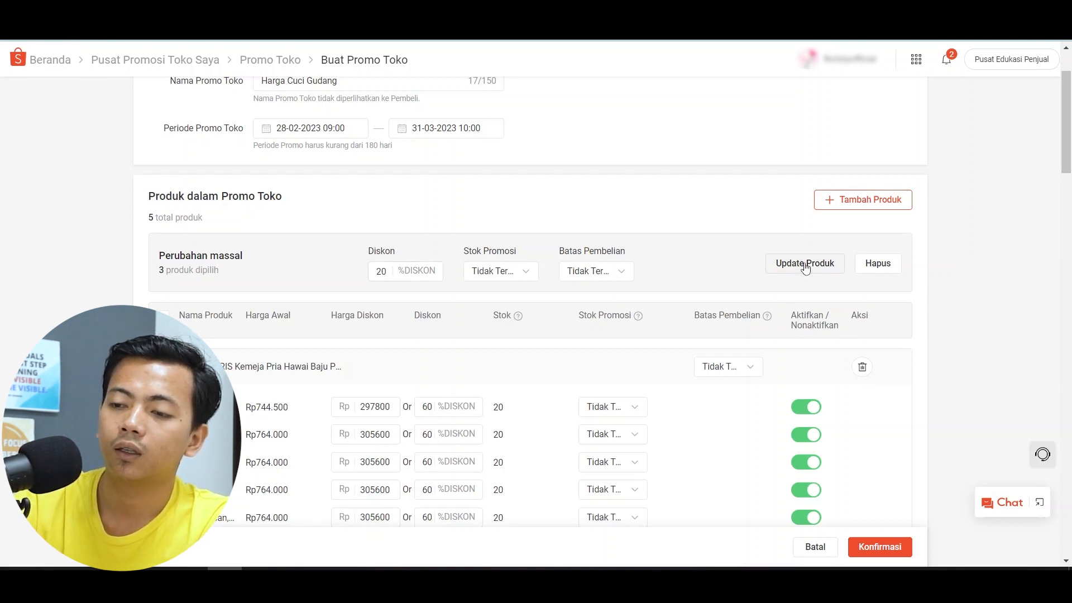
Review the updated discounts on the selected products' variants and confirm the Harga Cuci Gudang promotion.
scroll(806, 268, "down", 20)
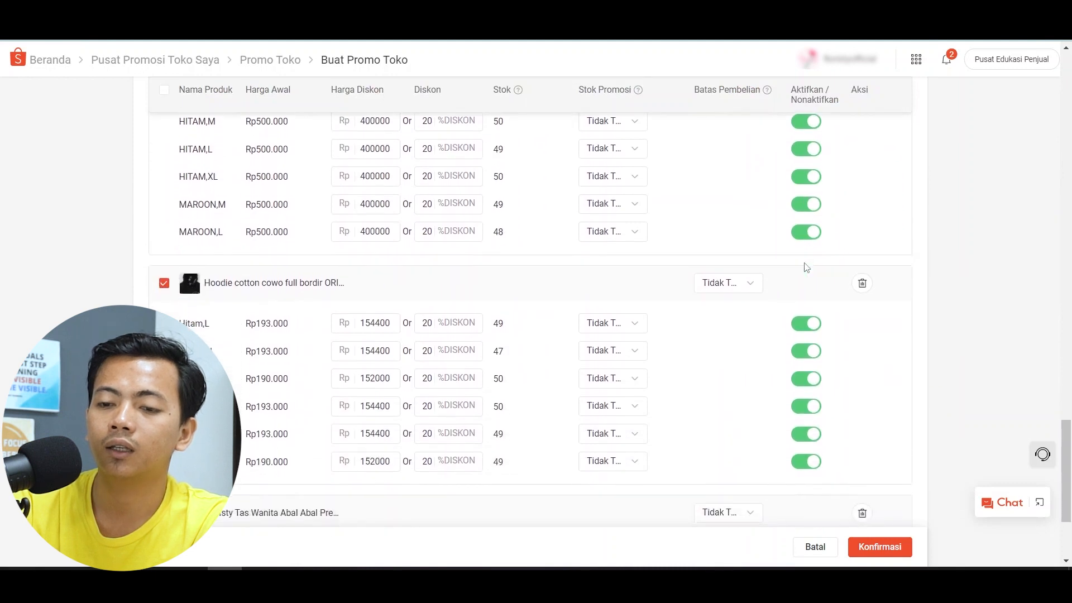
scroll(805, 268, "down", 1)
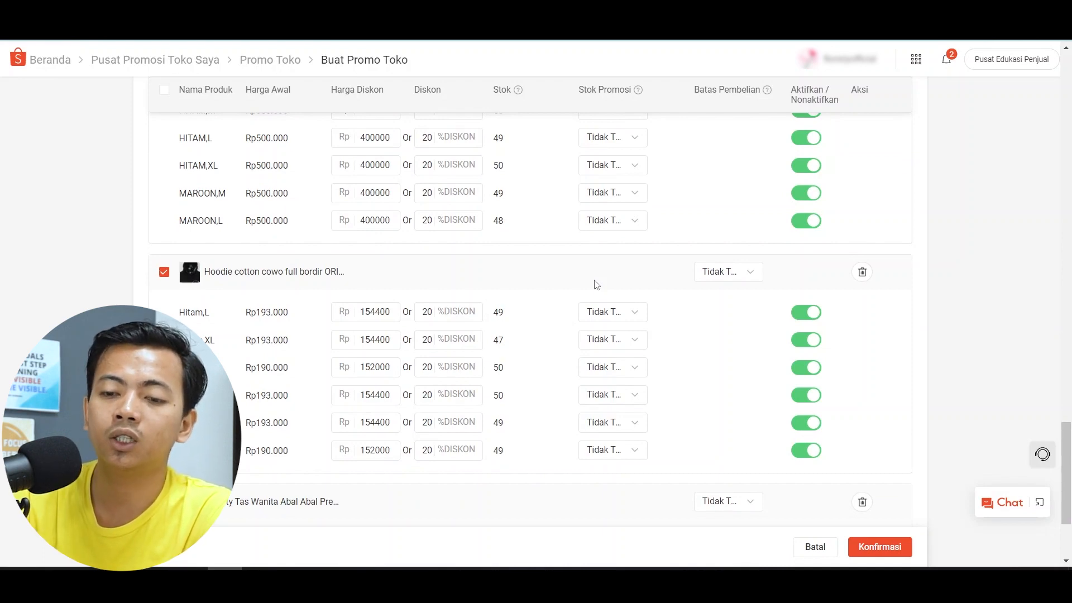
scroll(596, 284, "down", 3)
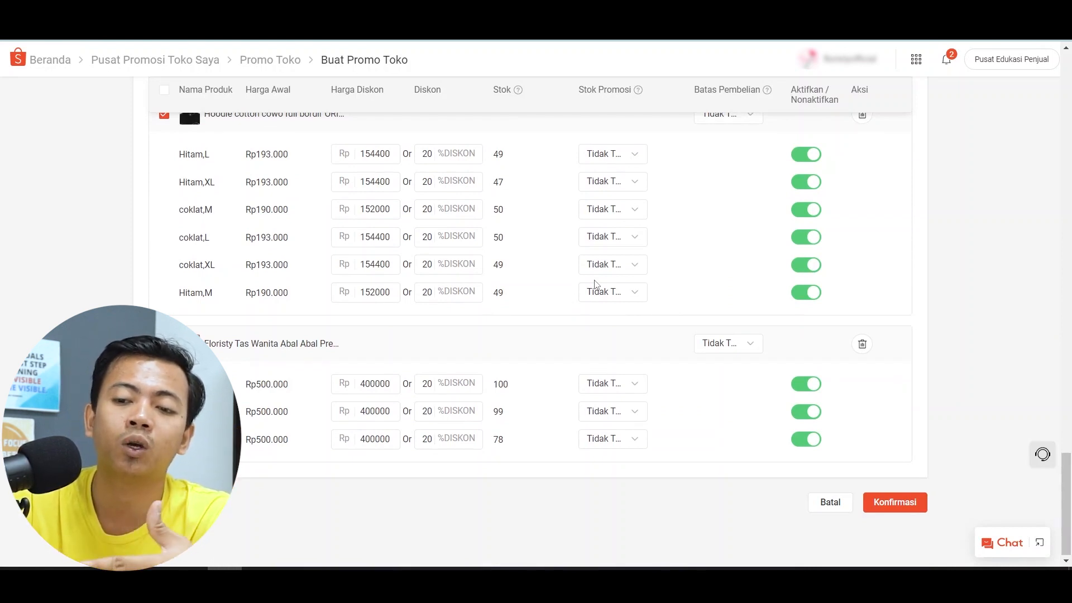
scroll(596, 285, "up", 8)
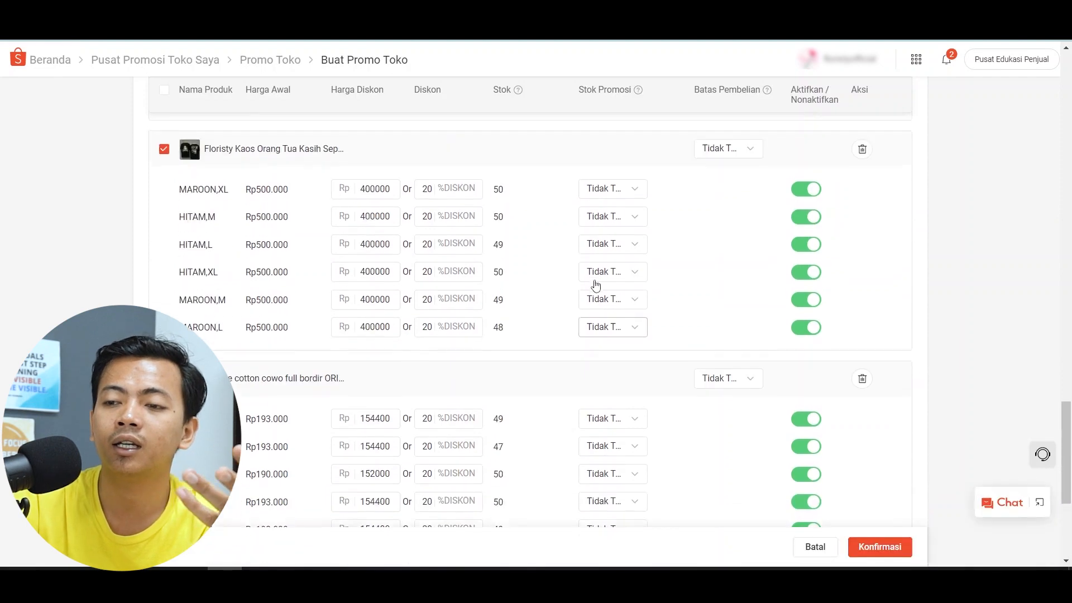
scroll(596, 284, "down", 5)
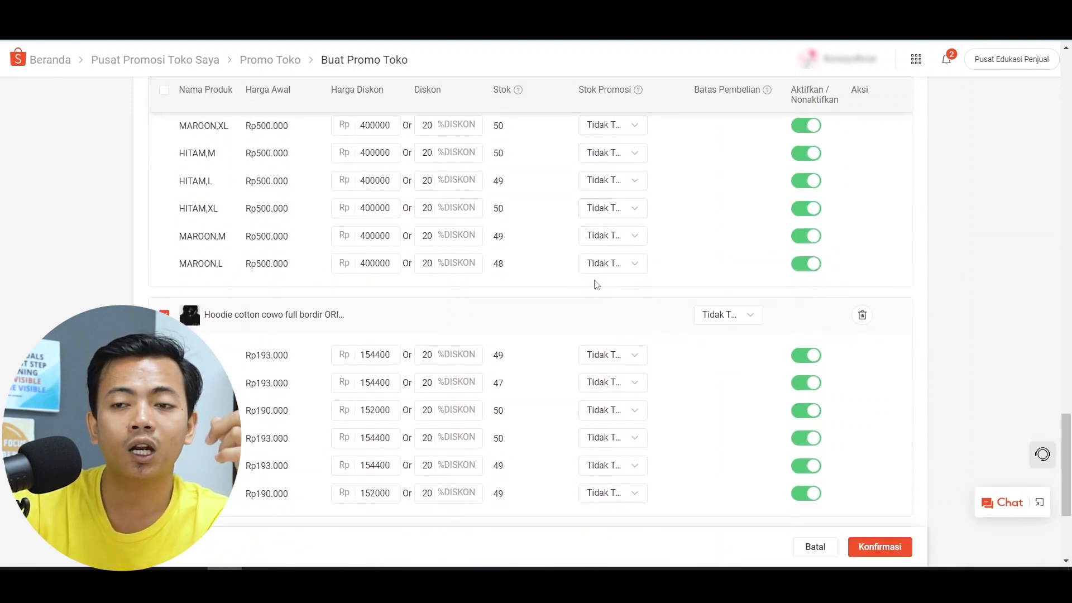
left_click(895, 547)
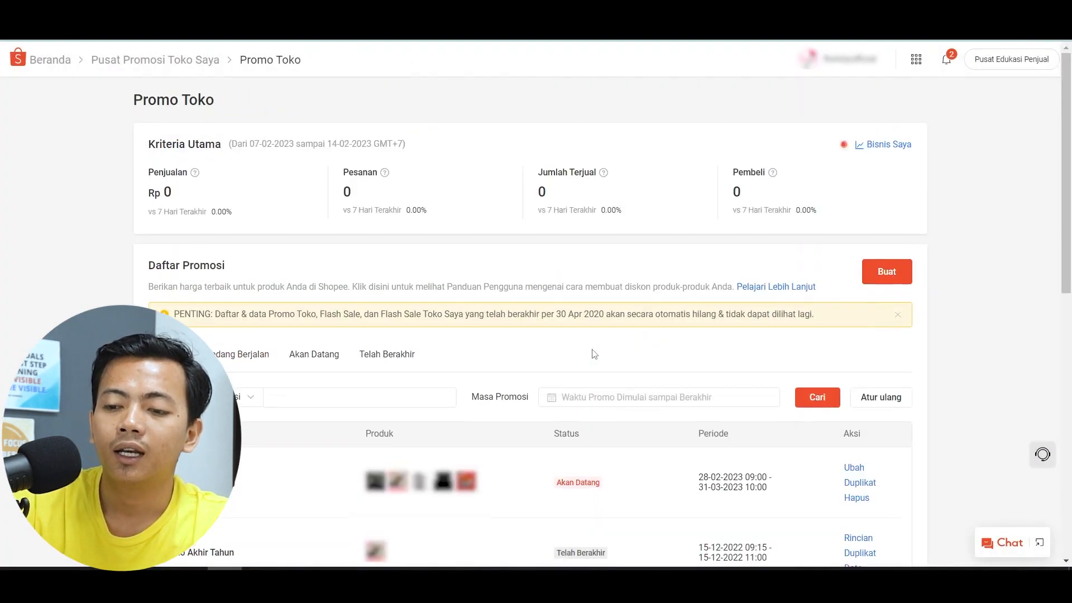
scroll(595, 354, "down", 3)
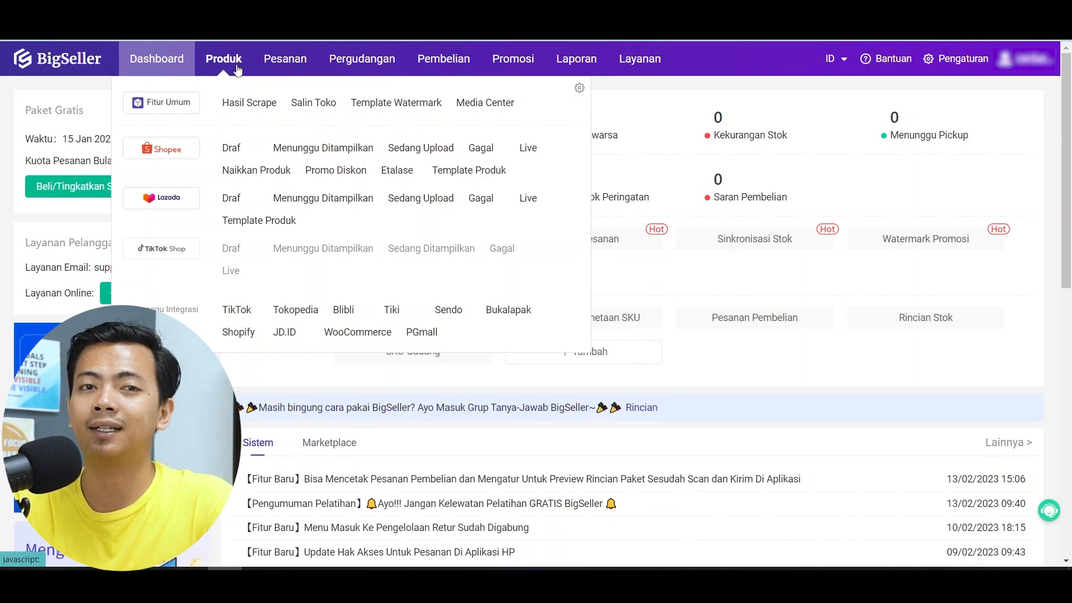
Switch to BigSeller, open Shopee's Promo Diskon page and synchronize all promotions.
left_click(320, 182)
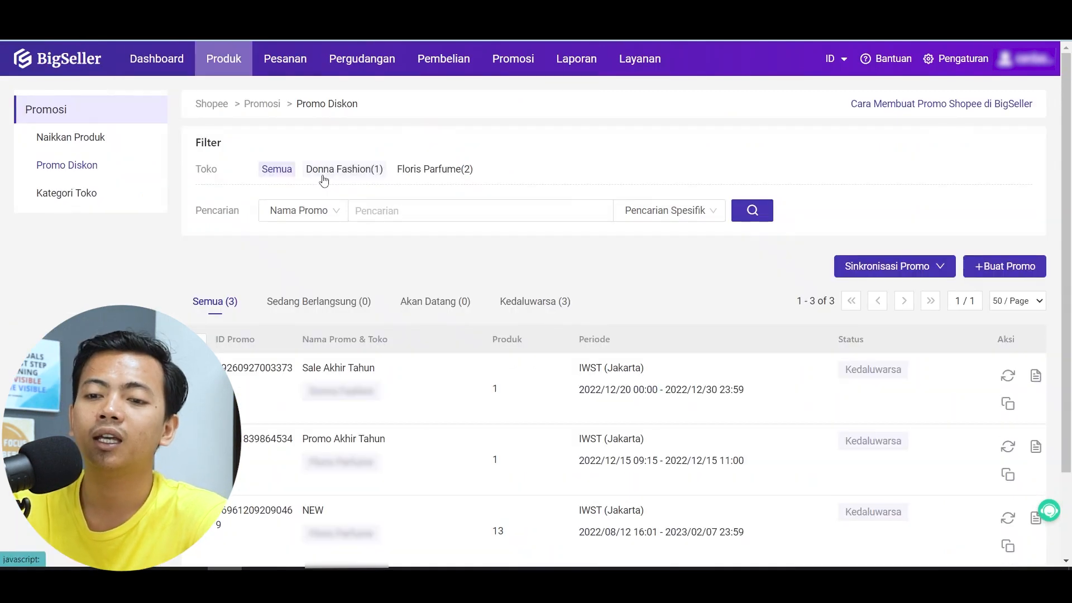
scroll(185, 315, "down", 1)
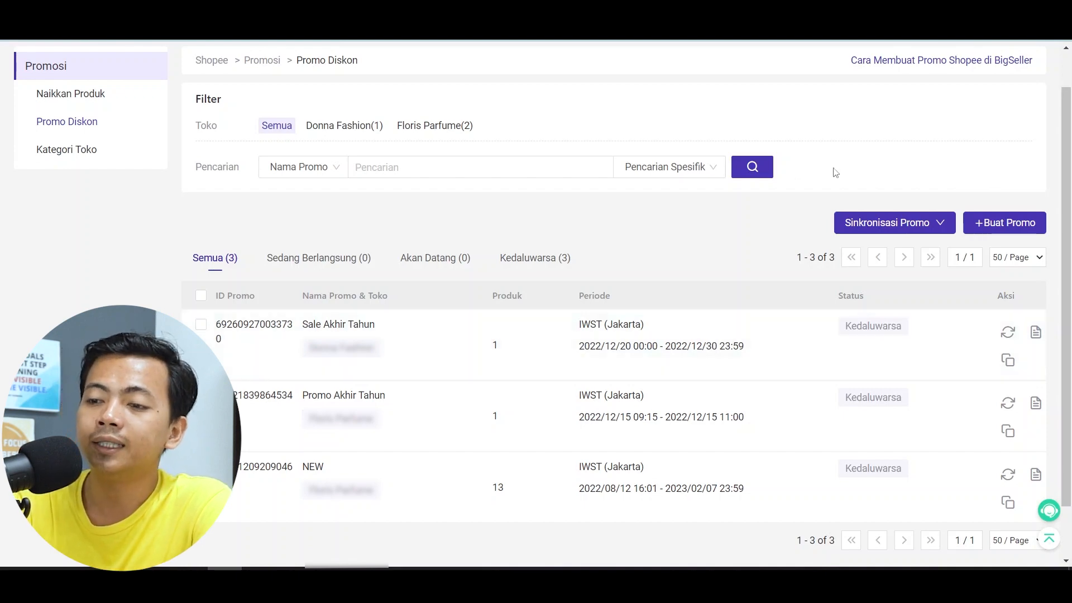
left_click(870, 222)
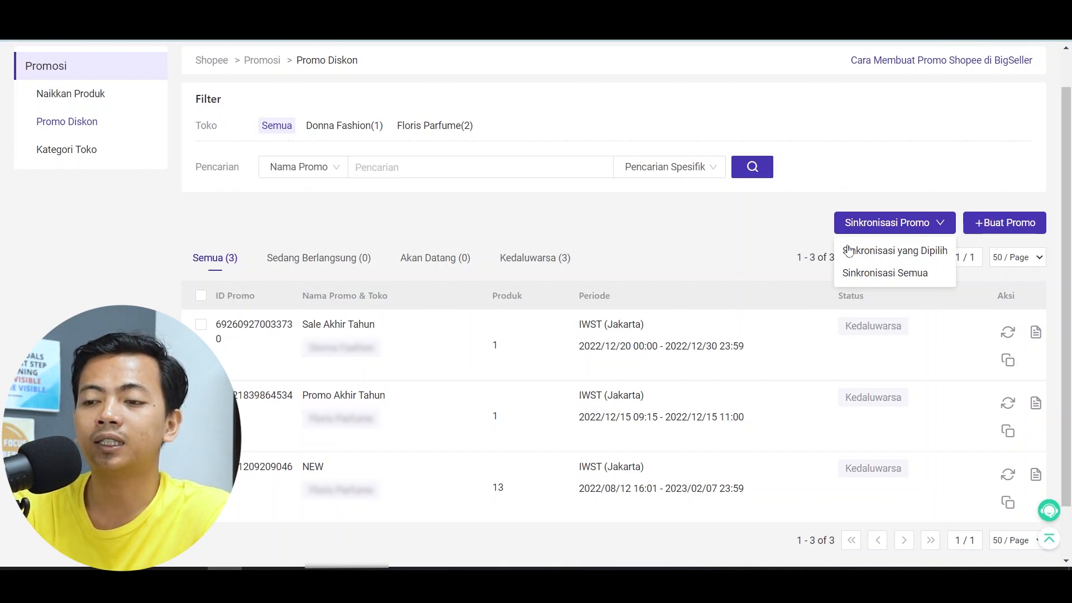
left_click(870, 275)
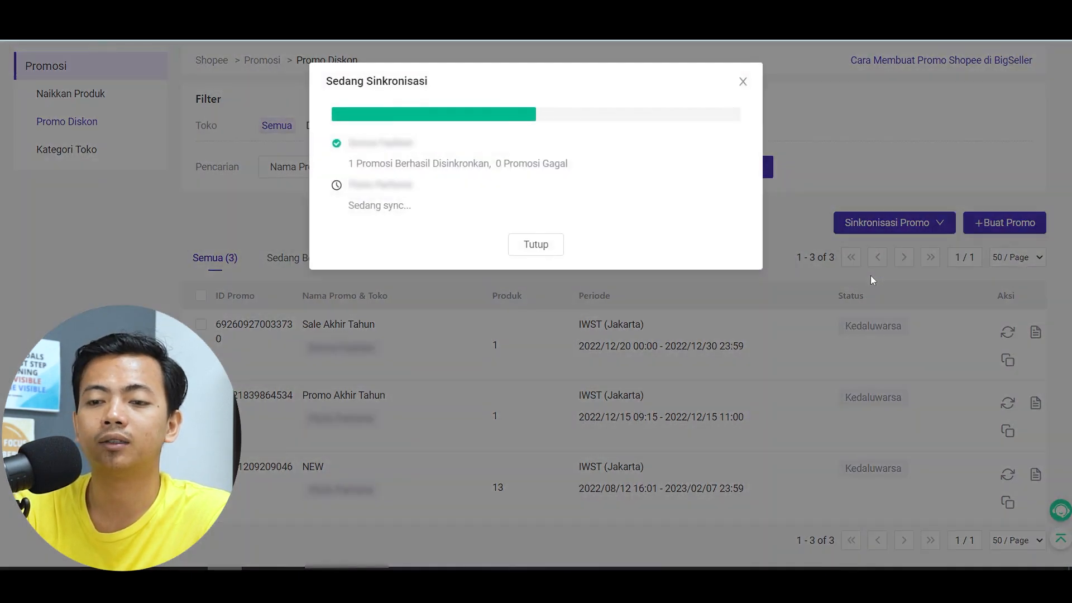
left_click(540, 244)
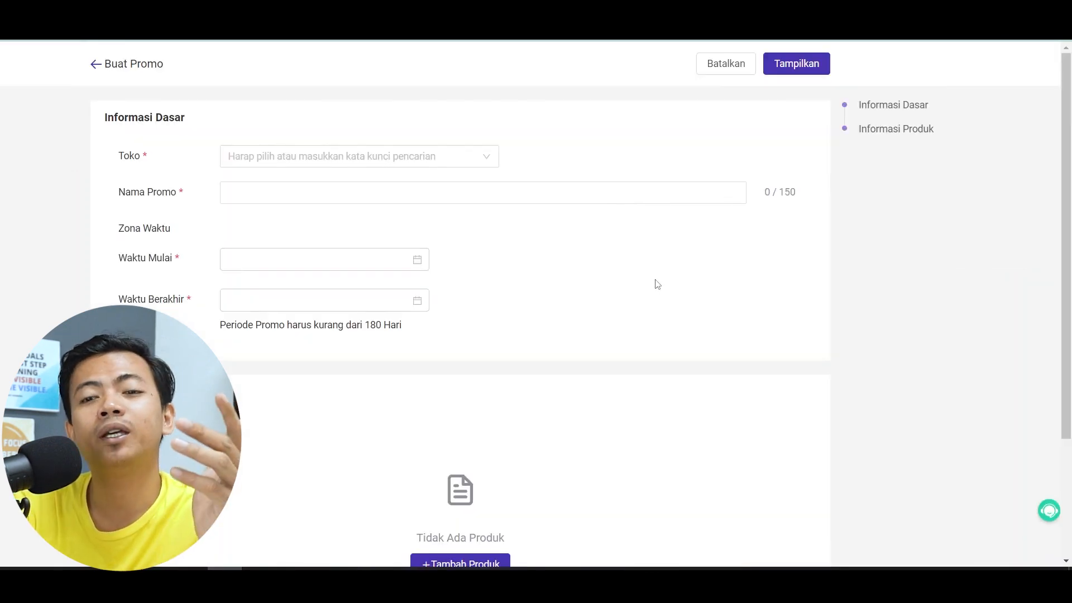
Choose the Floris Parfume store for a new discount promo and name it "Harga Menggemaskan".
left_click(405, 158)
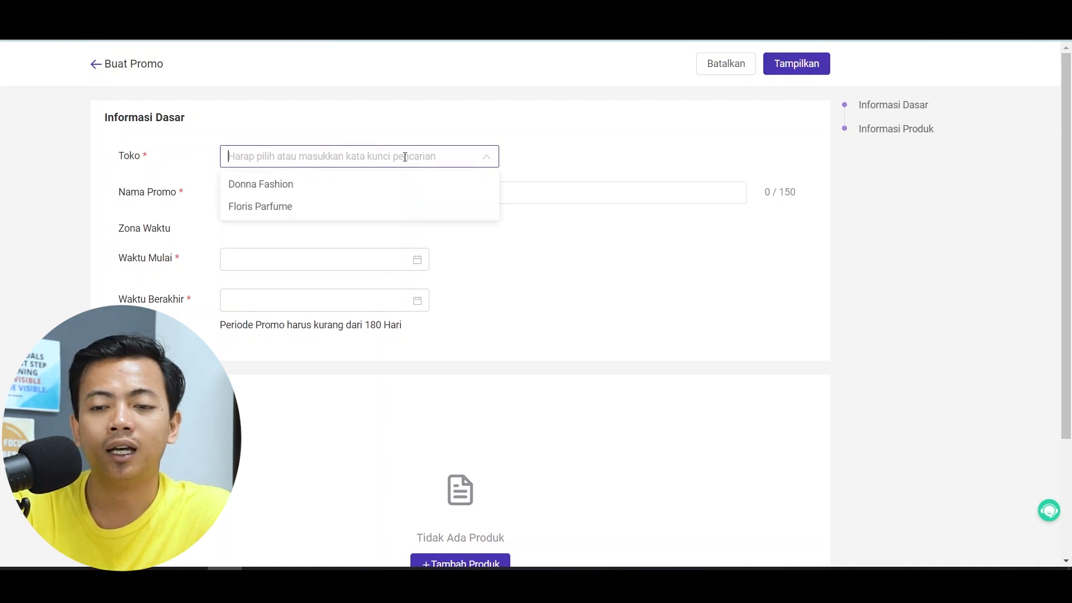
left_click(243, 214)
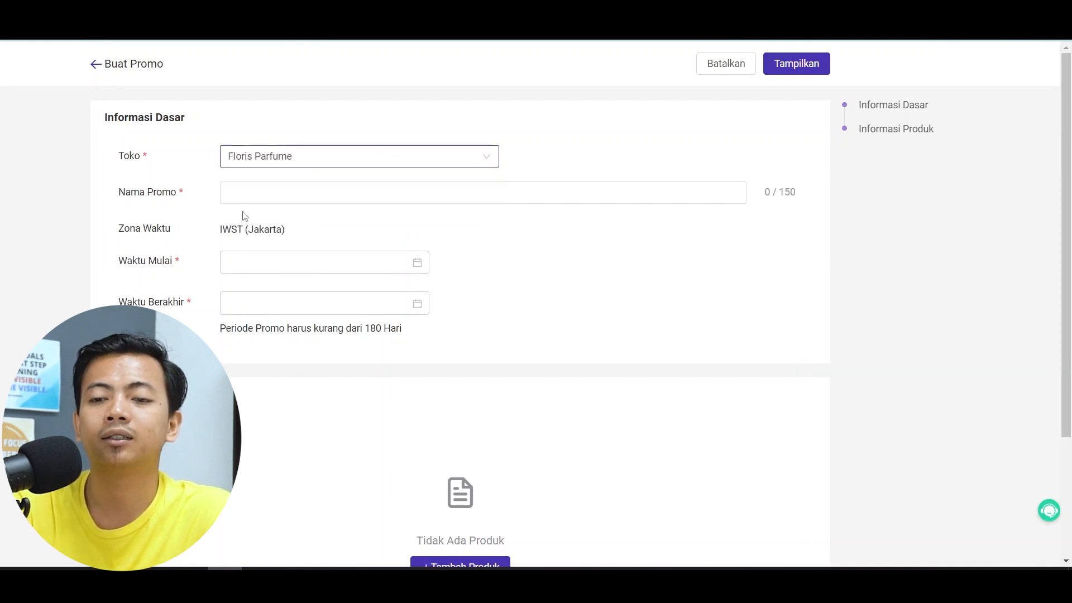
left_click(293, 186)
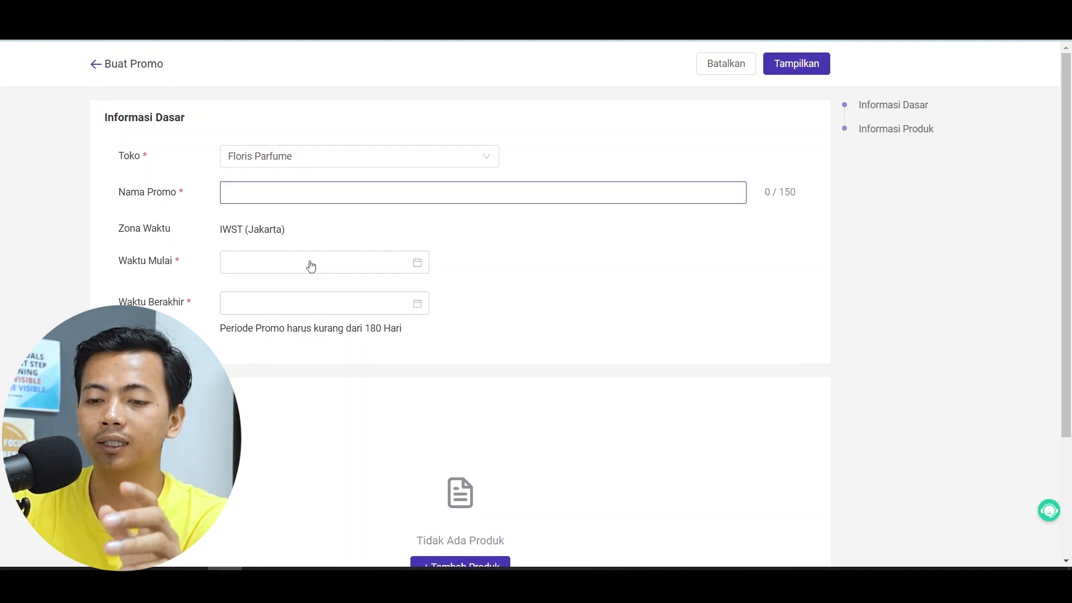
type("Ha")
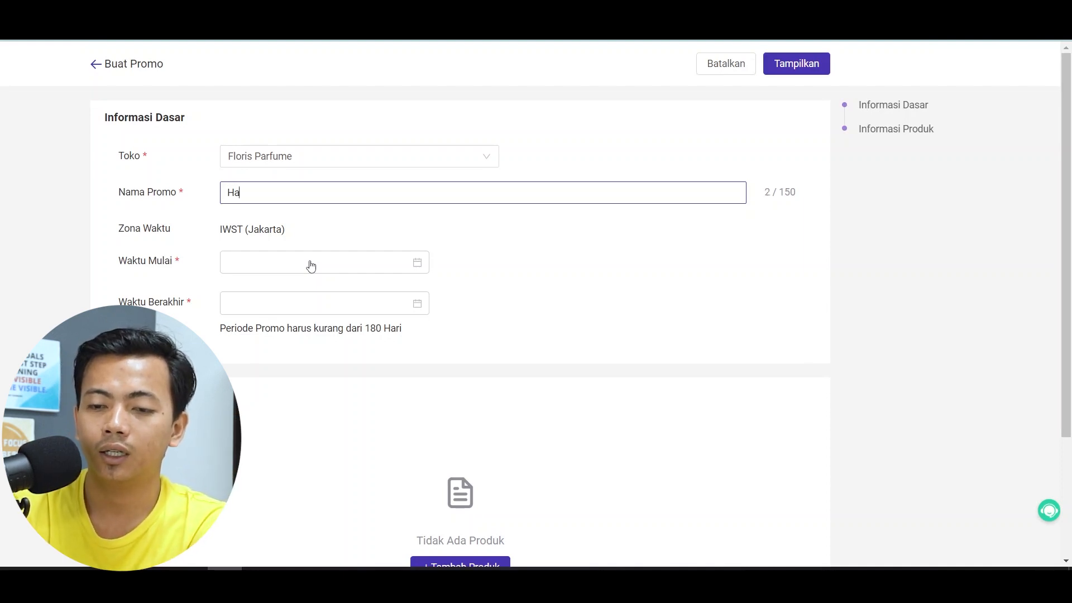
type("rga")
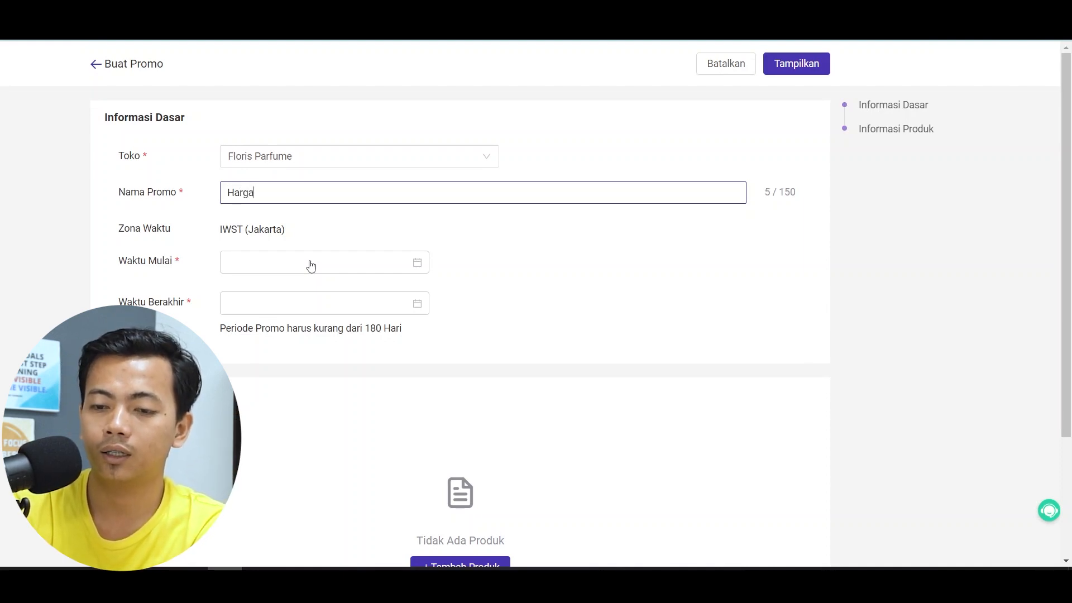
type(" Menggemasla")
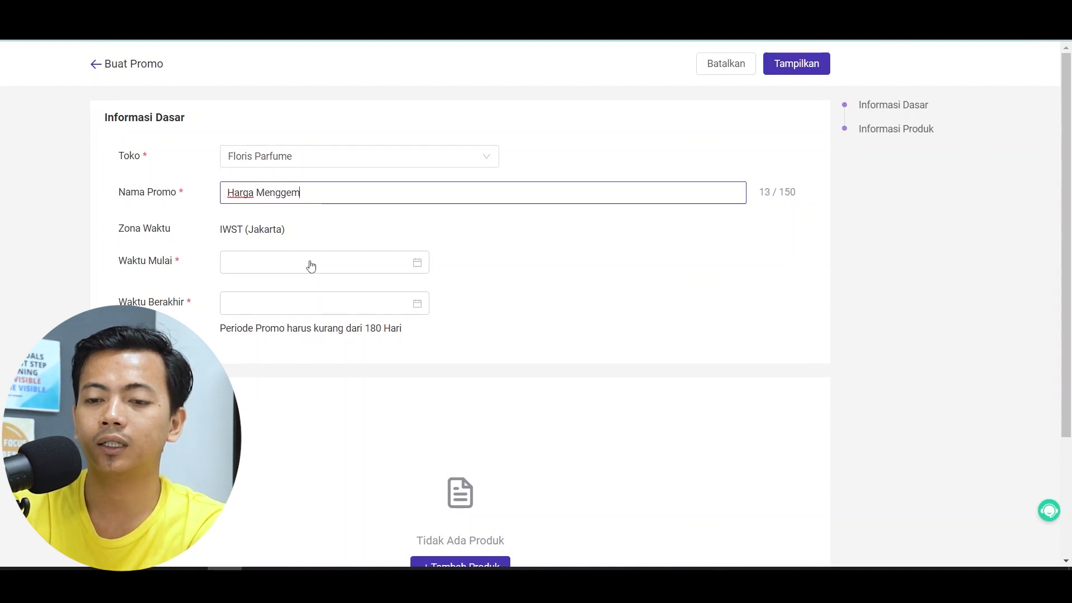
key("BackSpace")
key("BackSpace")
type("kan")
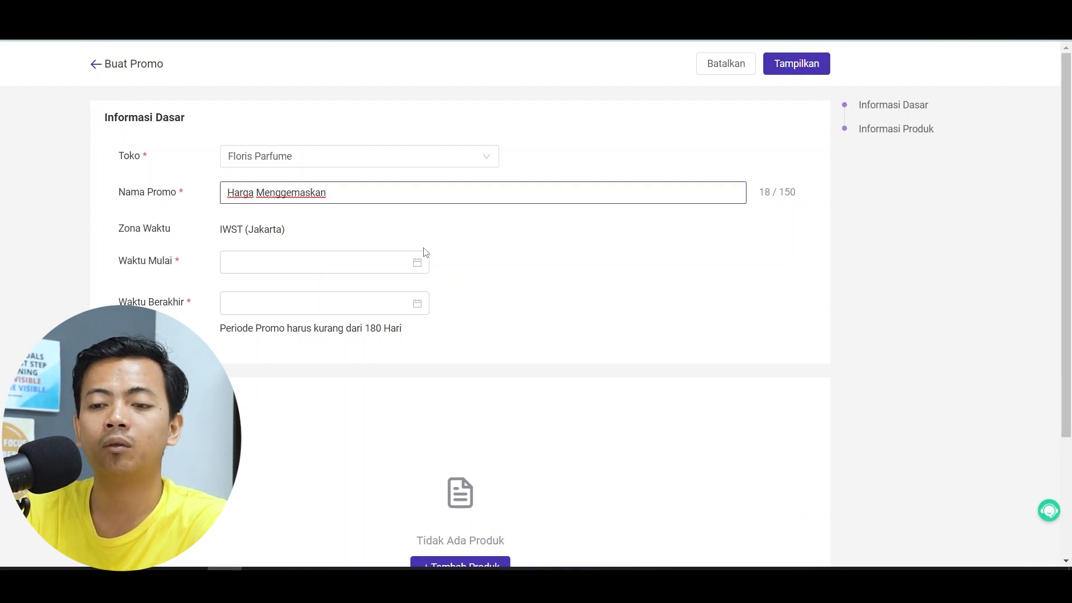
Set the promo period to start on 2023-02-15 at 00:00 and end on 2023-02-28 at 23:59.
left_click(414, 271)
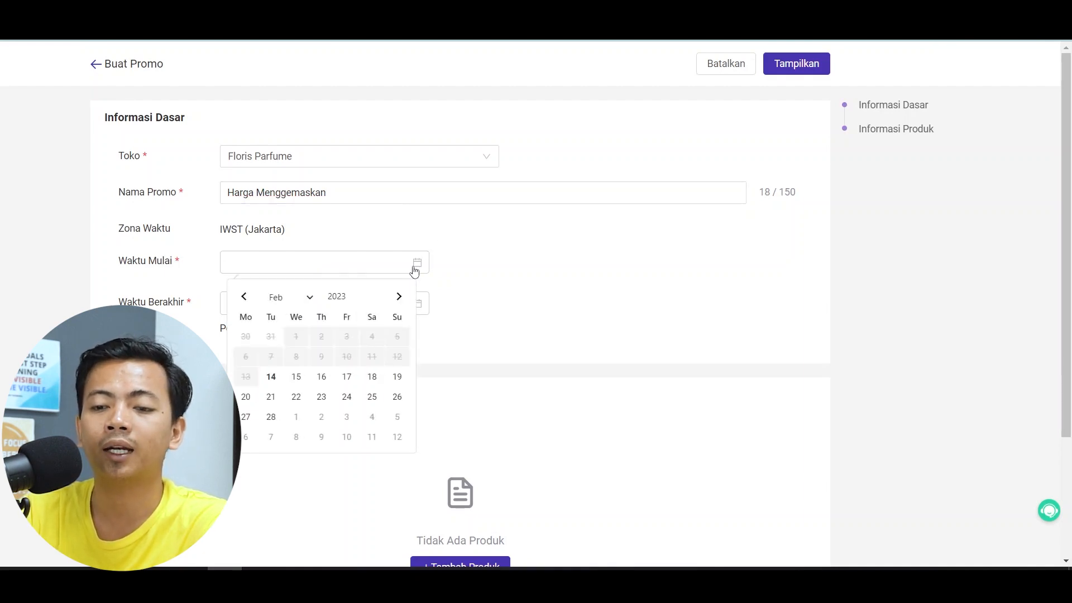
left_click(415, 271)
left_click(414, 271)
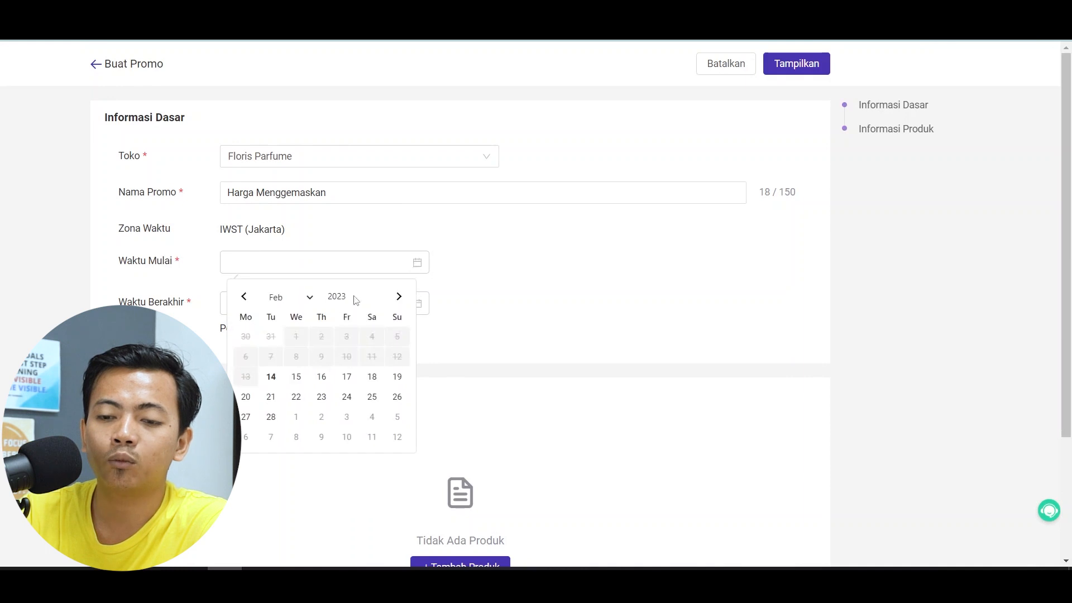
left_click(297, 376)
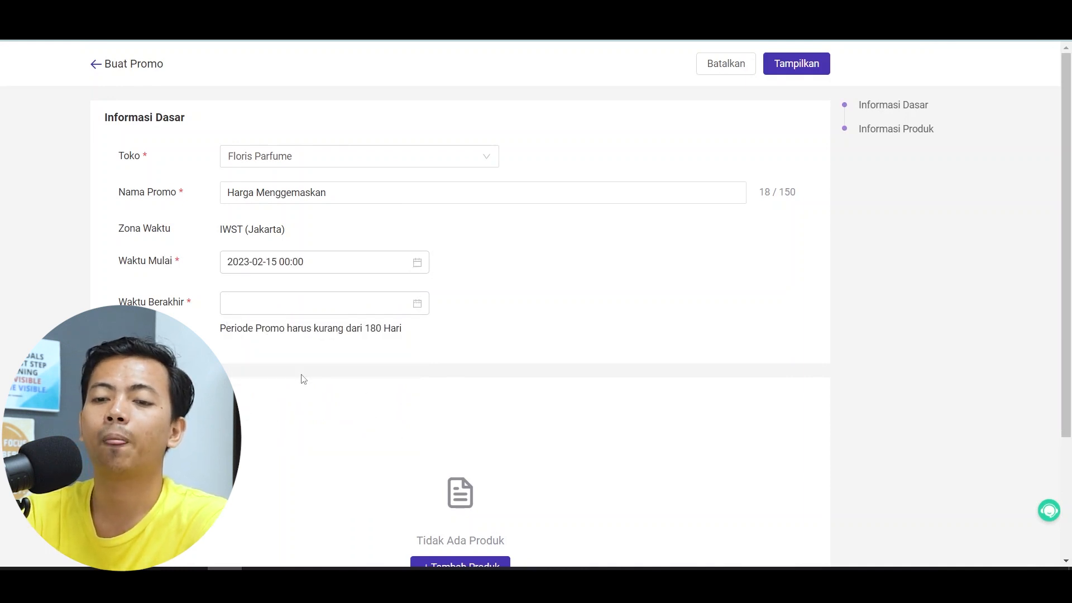
left_click(417, 304)
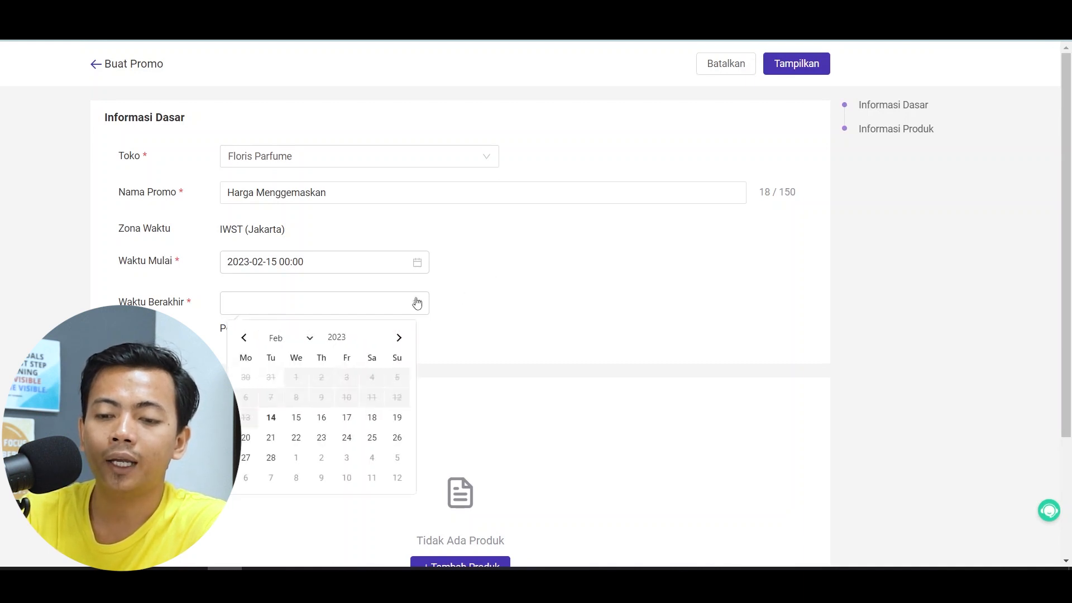
left_click(271, 458)
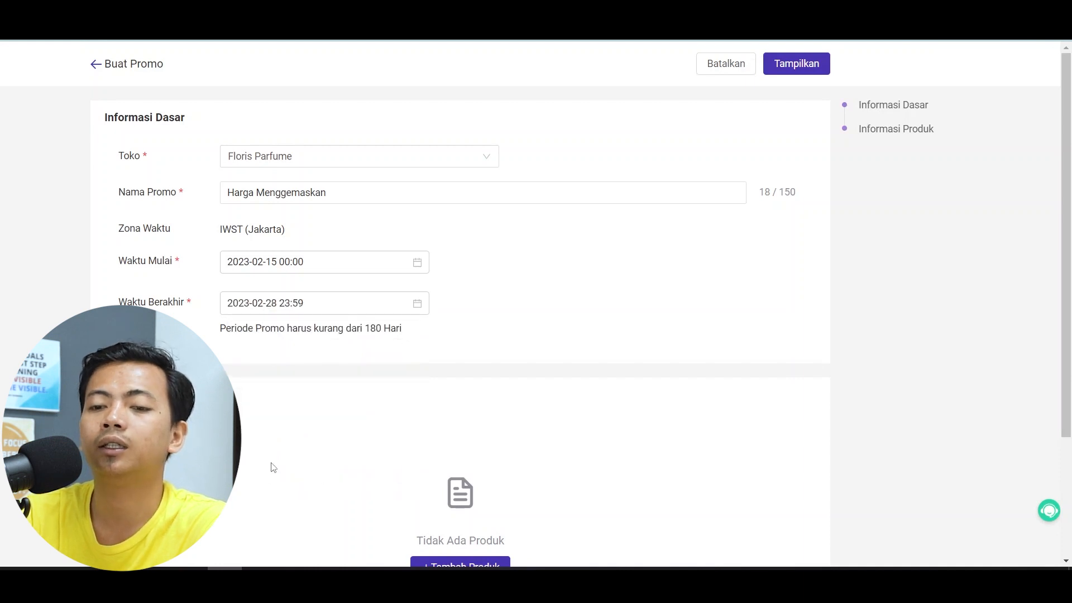
Filter the products to add to those with available stock, select three of them and add them to the promo.
scroll(273, 468, "down", 3)
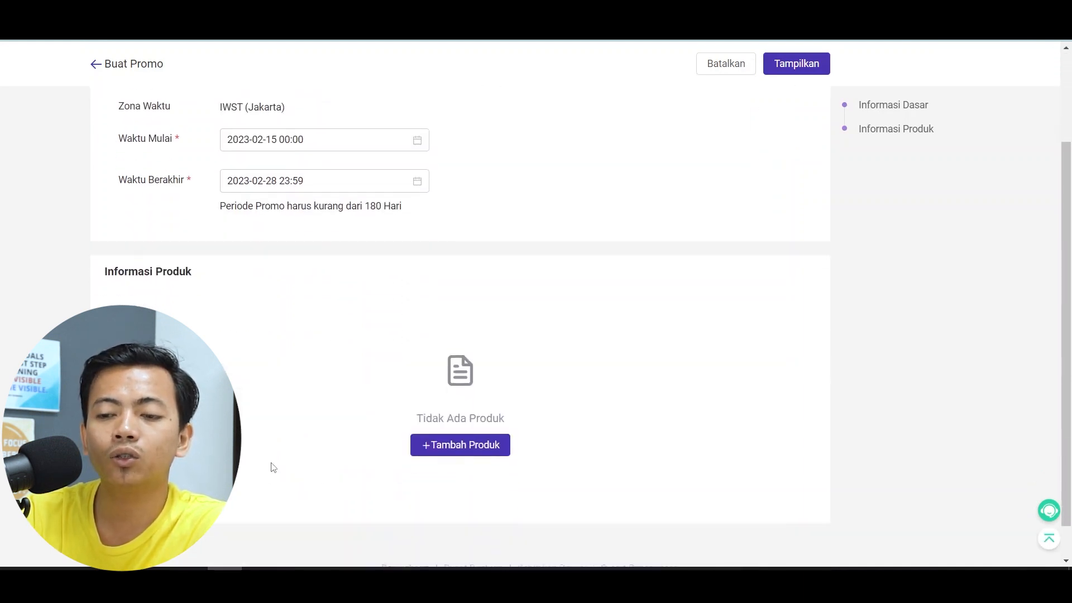
left_click(472, 431)
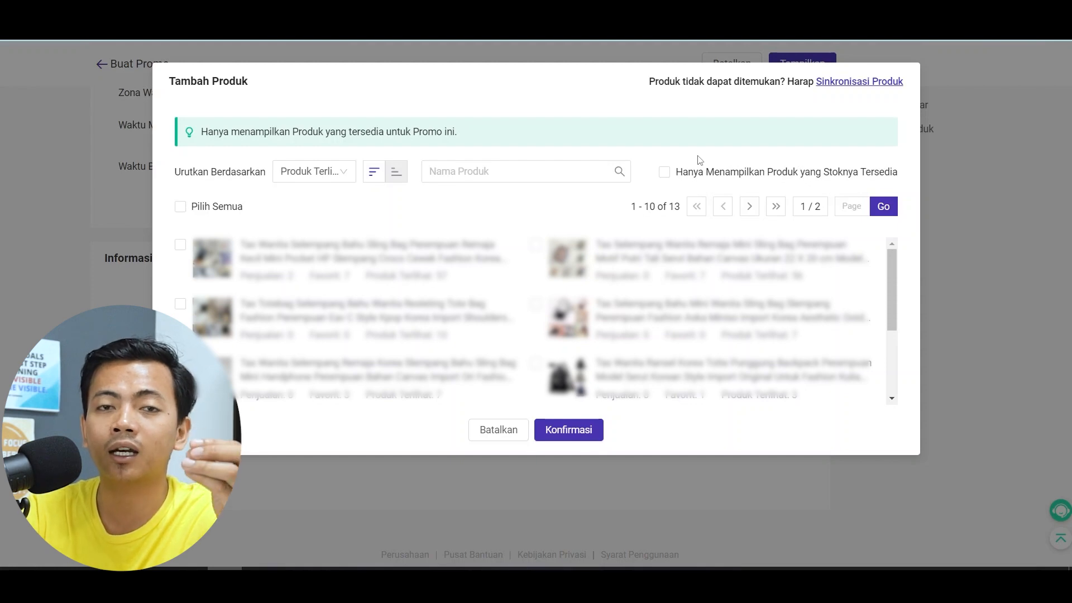
left_click(664, 174)
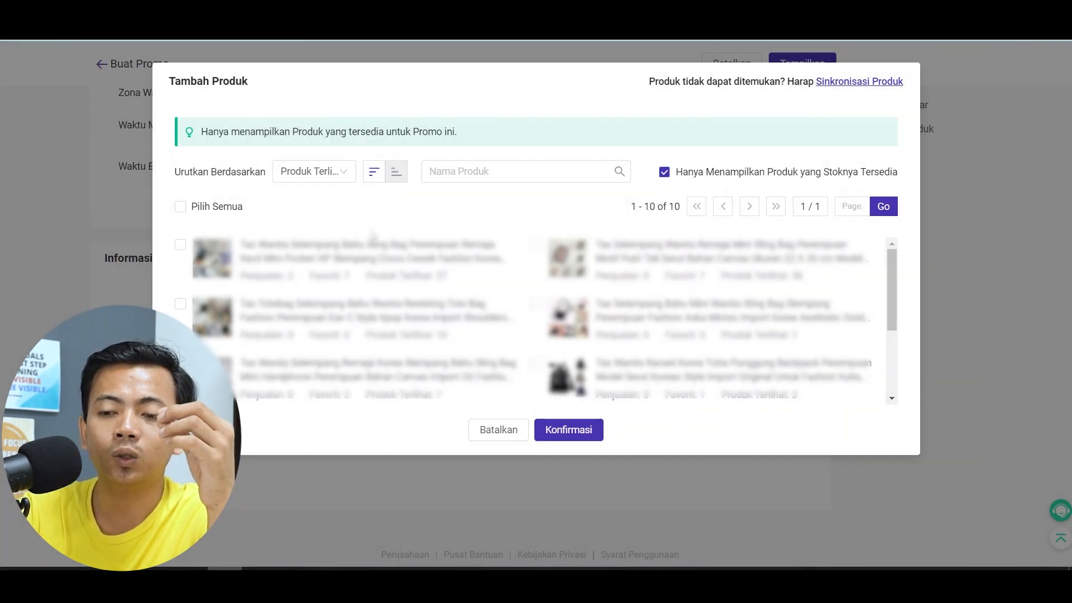
scroll(300, 335, "down", 3)
scroll(300, 335, "up", 3)
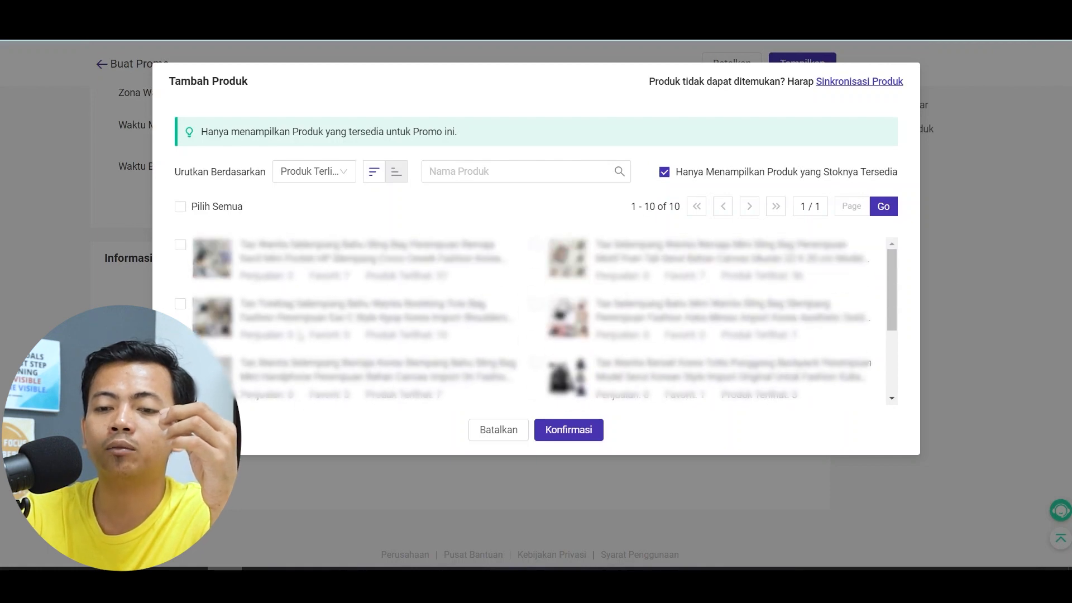
left_click(181, 247)
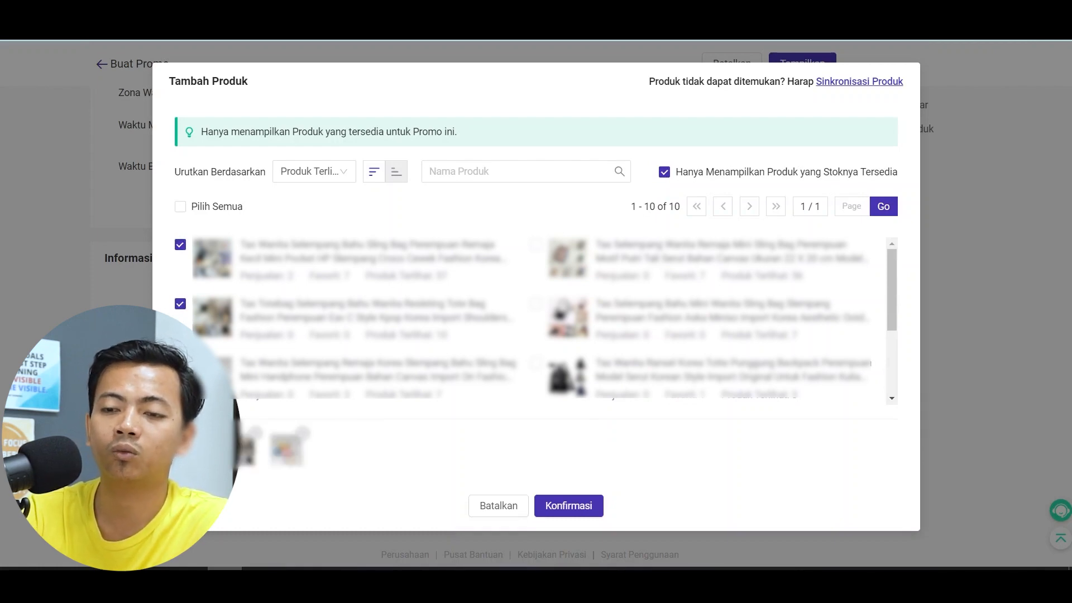
left_click(569, 506)
Review the added products' variants, original prices, and their discount, promo price and purchase limit fields.
scroll(571, 511, "down", 3)
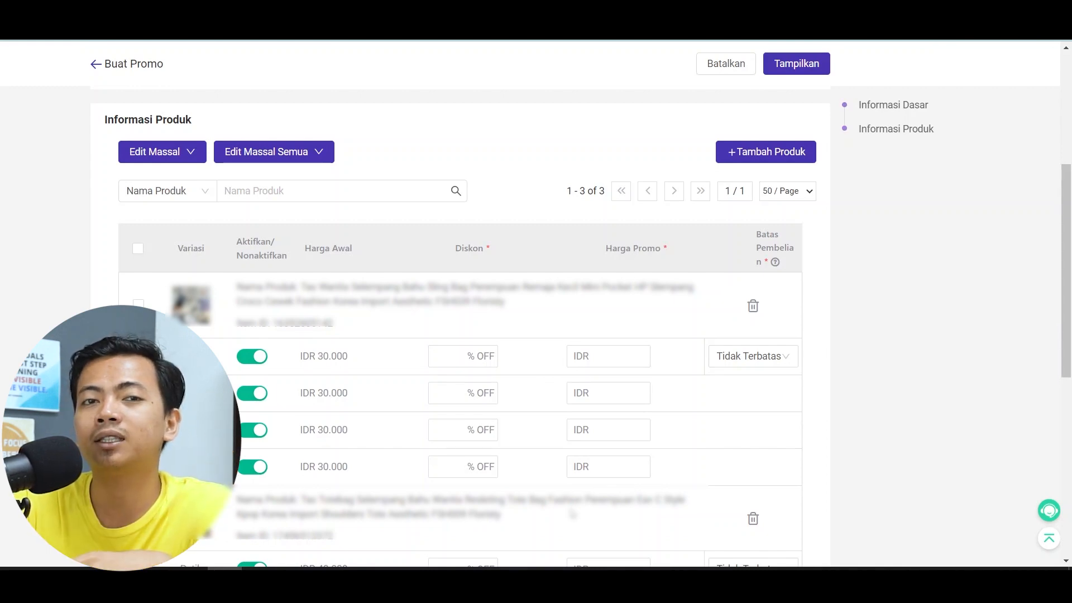
scroll(572, 512, "down", 10)
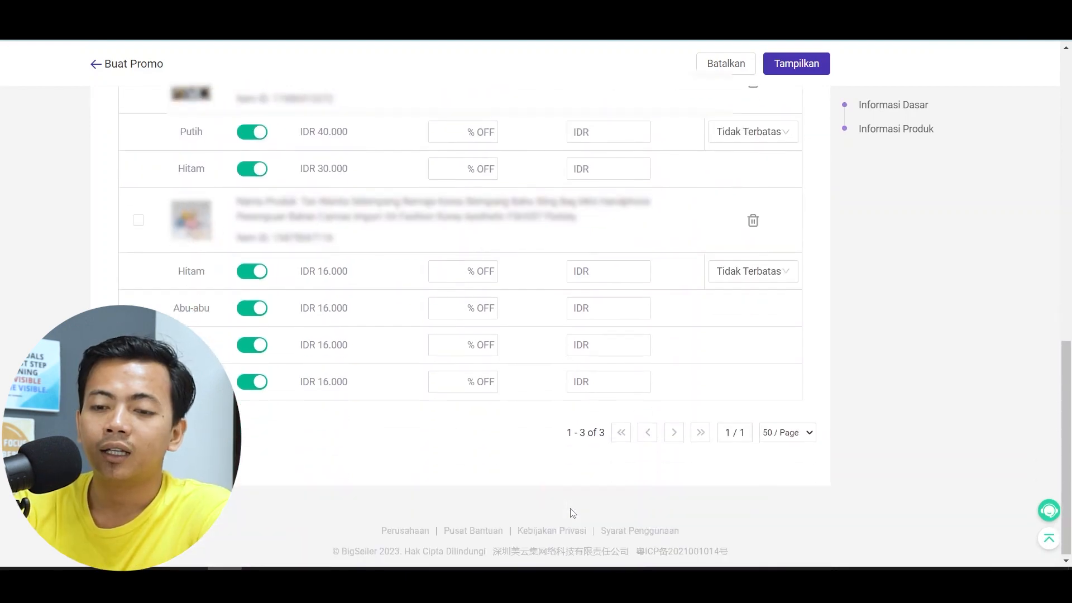
scroll(572, 513, "up", 5)
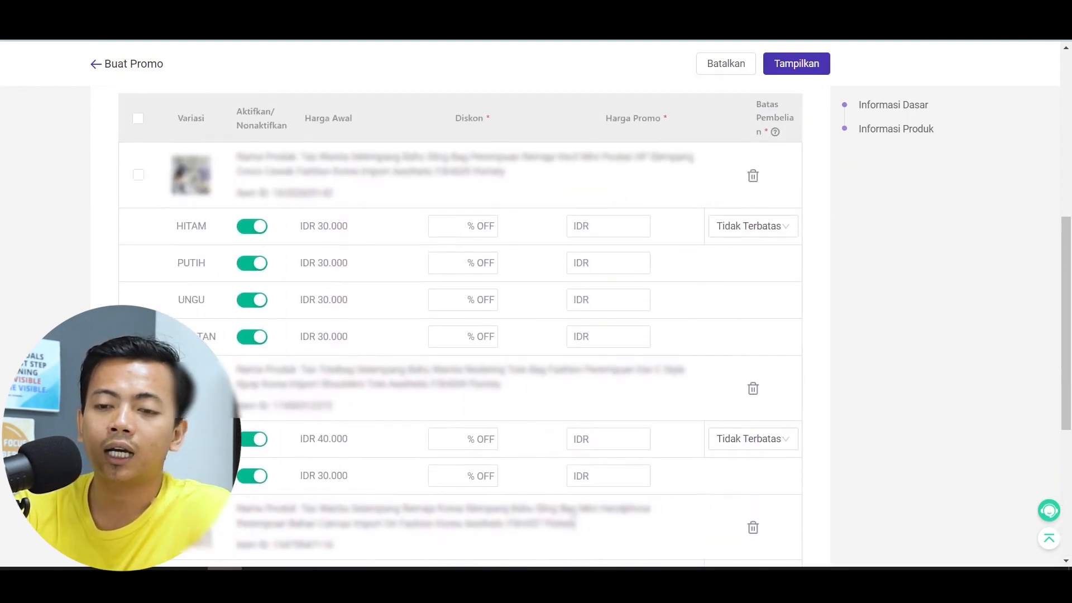
scroll(571, 507, "up", 1)
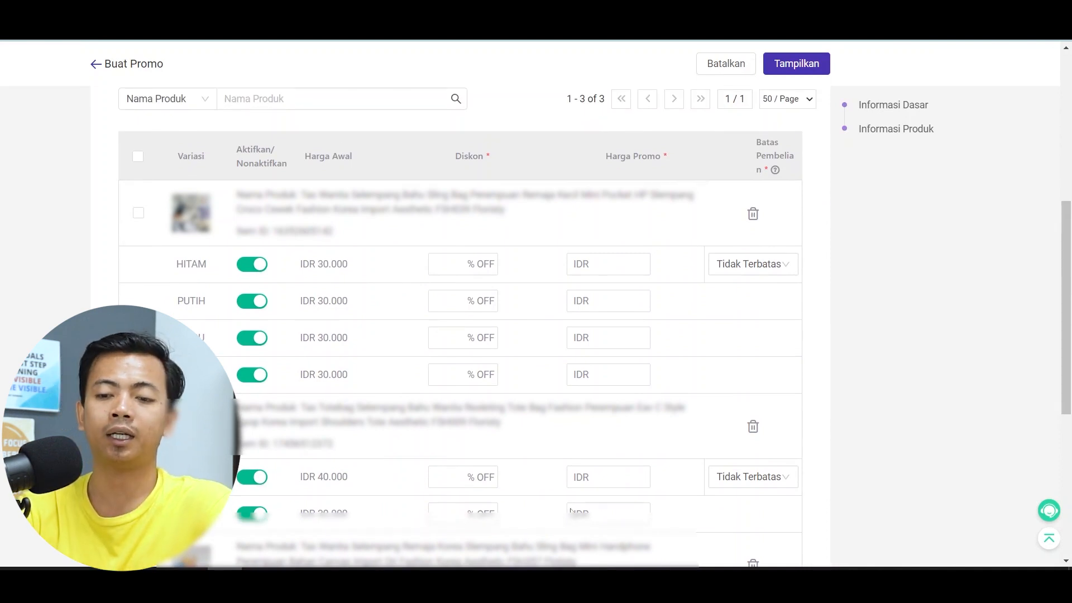
scroll(571, 511, "down", 3)
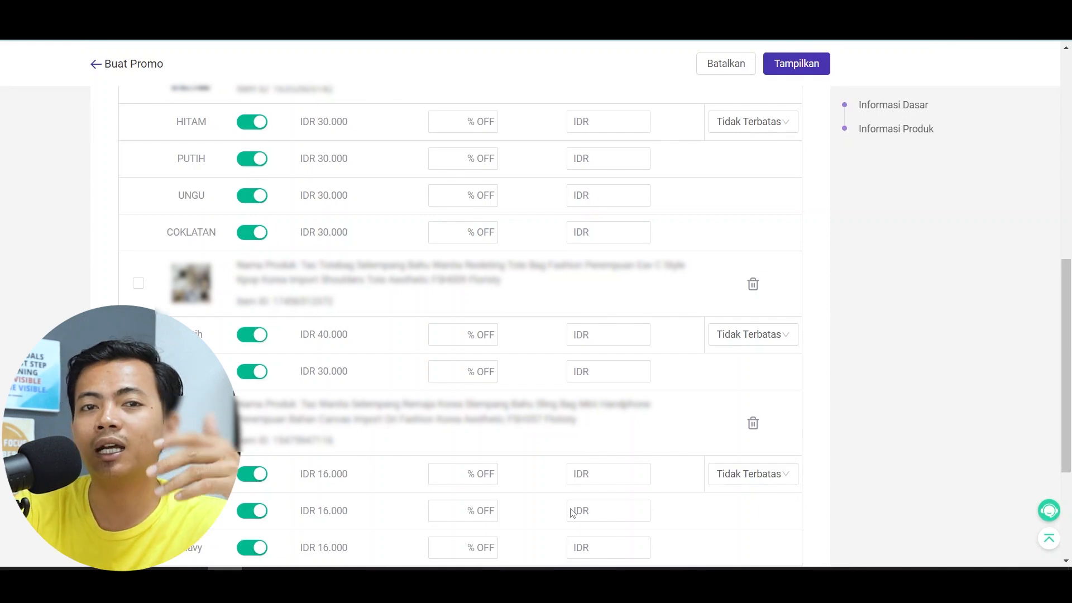
scroll(573, 512, "up", 3)
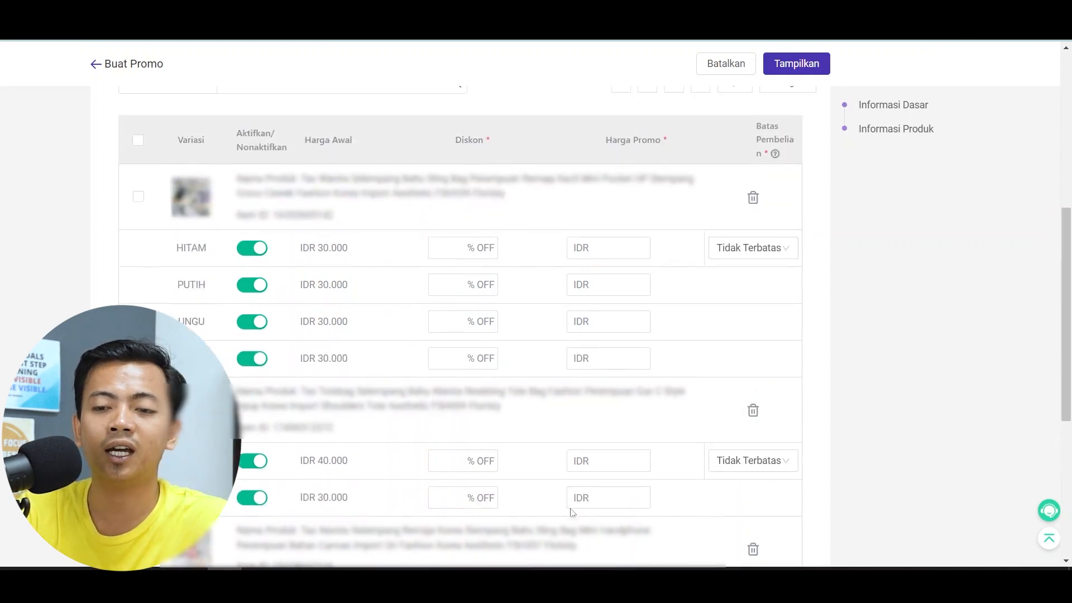
scroll(571, 512, "down", 3)
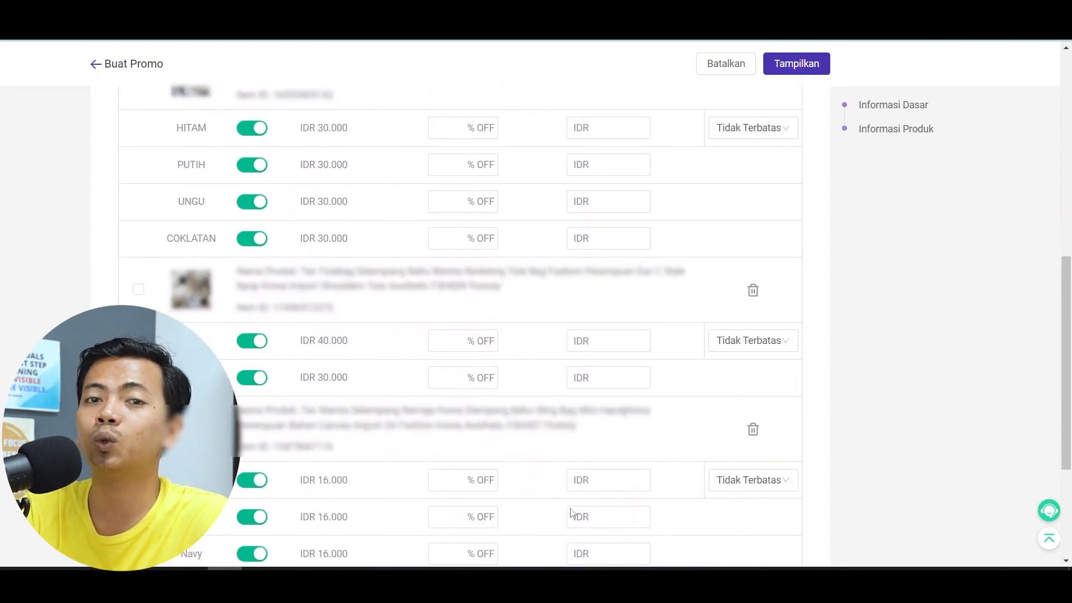
scroll(571, 512, "up", 3)
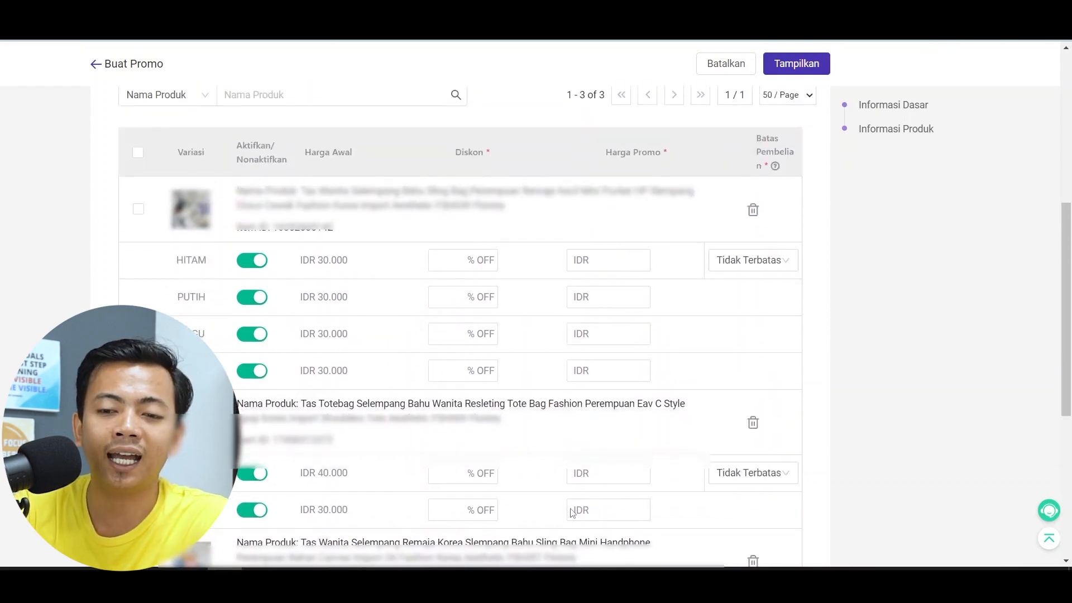
scroll(573, 512, "up", 2)
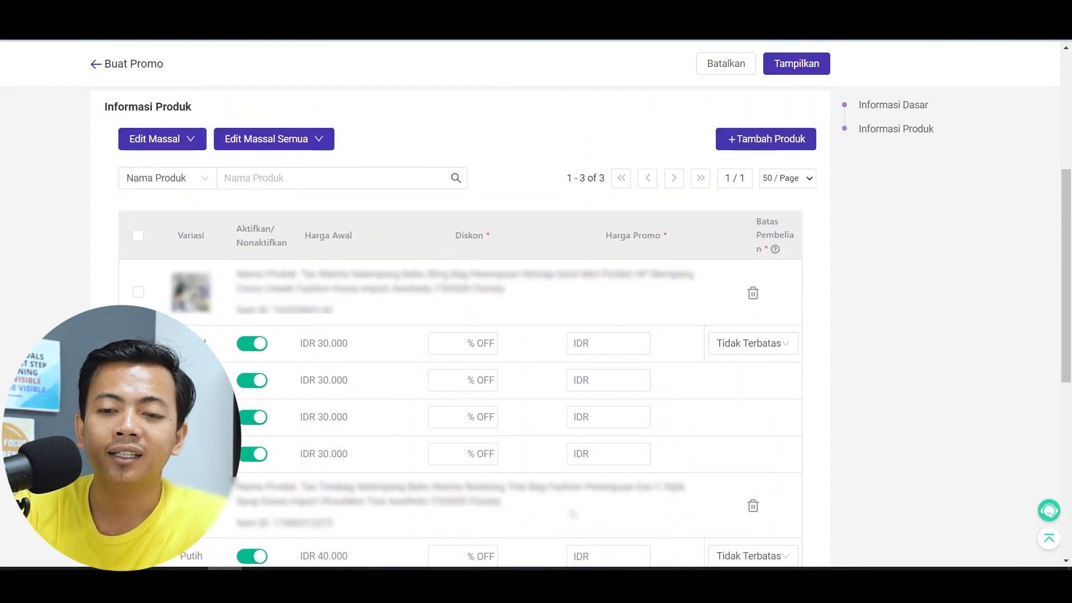
Select only the first sling bag product and bulk-set the discount of its variants to 20% off.
left_click(137, 296)
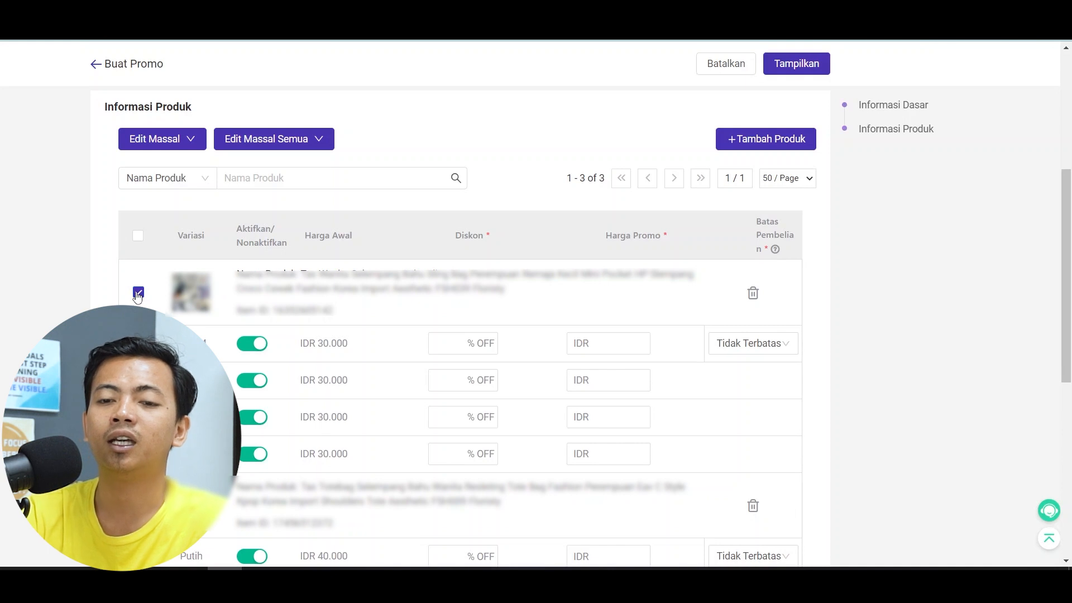
scroll(137, 296, "down", 1)
scroll(137, 296, "up", 2)
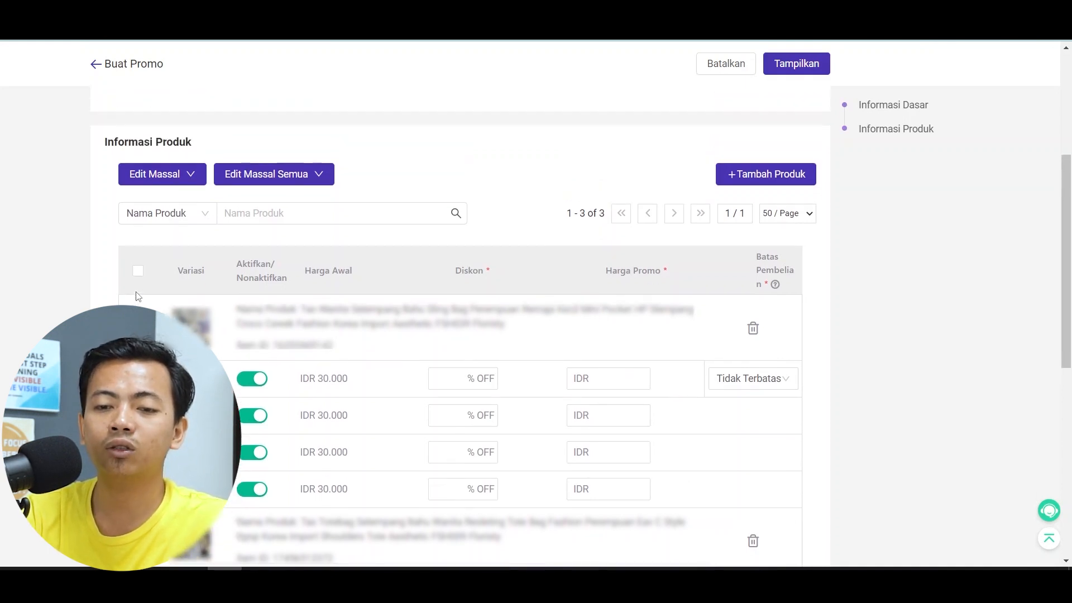
left_click(184, 174)
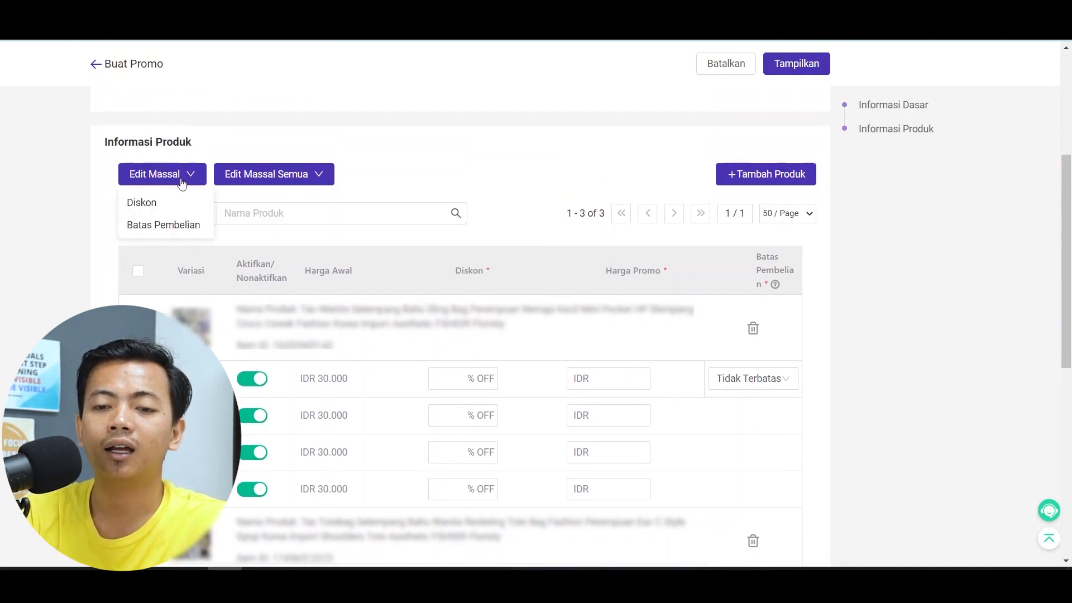
left_click(151, 204)
left_click(503, 132)
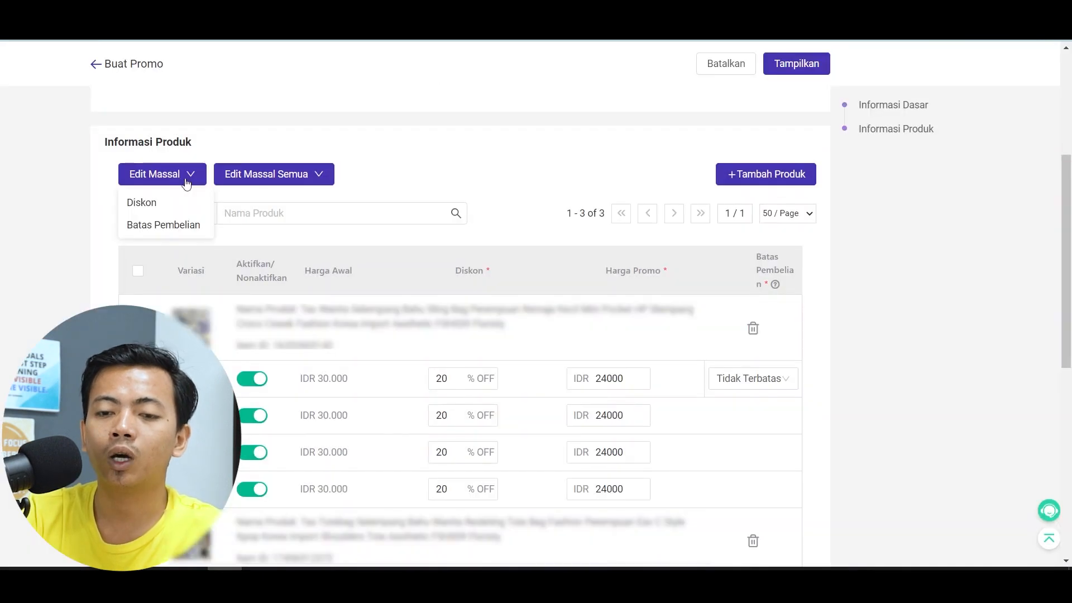
Bulk-change the first sling bag's discount to 25% off for all its variants and deselect the product.
left_click(143, 202)
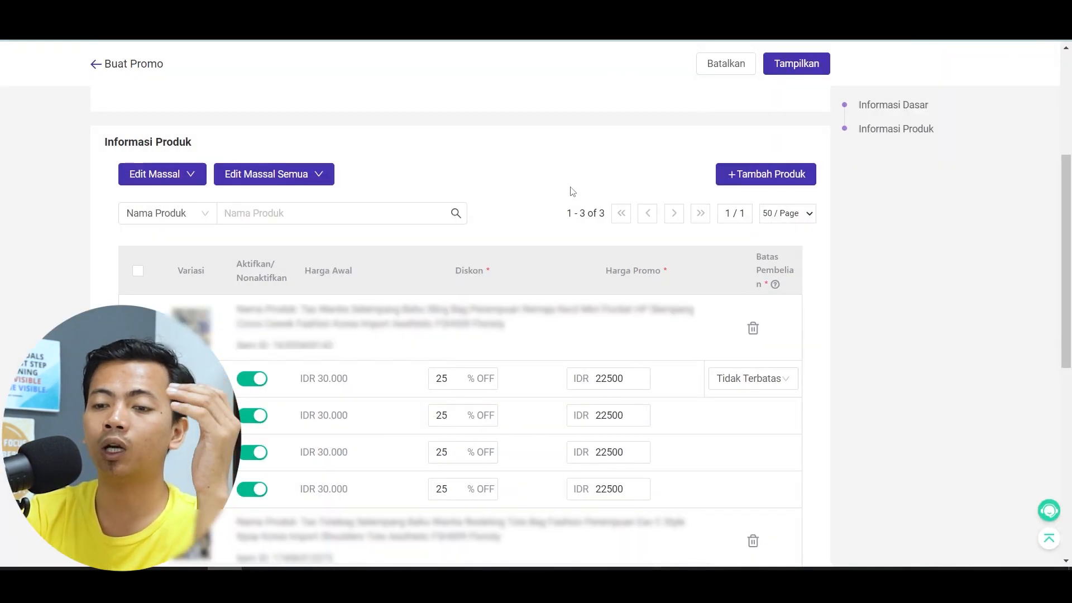
scroll(572, 192, "down", 1)
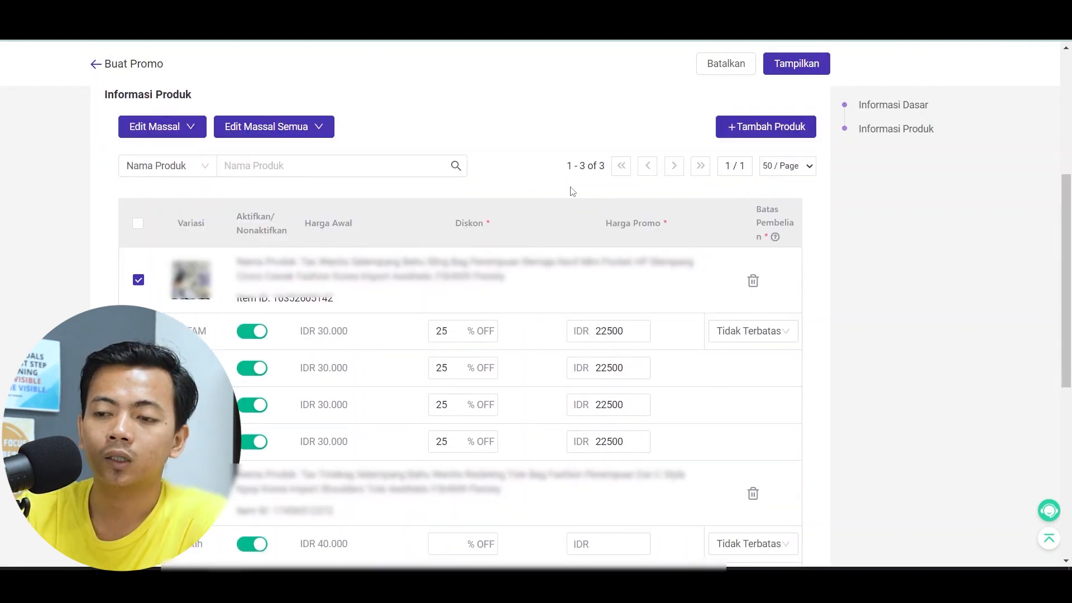
left_click(144, 283)
Select only the tote bag product and bulk-set the discount of its Putih and Hitam variants to 60% off.
scroll(143, 283, "down", 3)
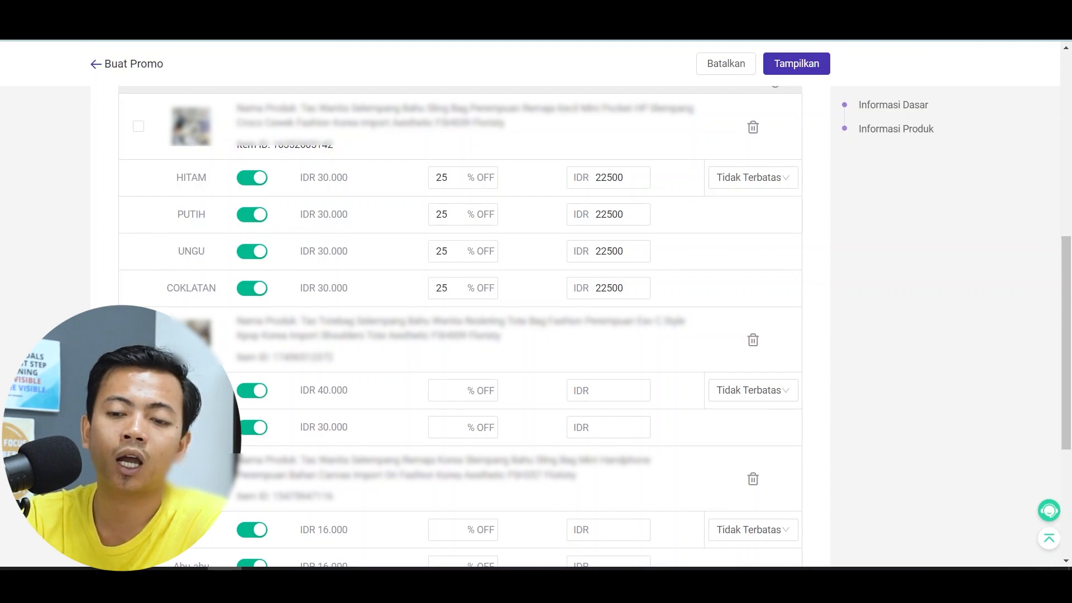
scroll(284, 134, "up", 2)
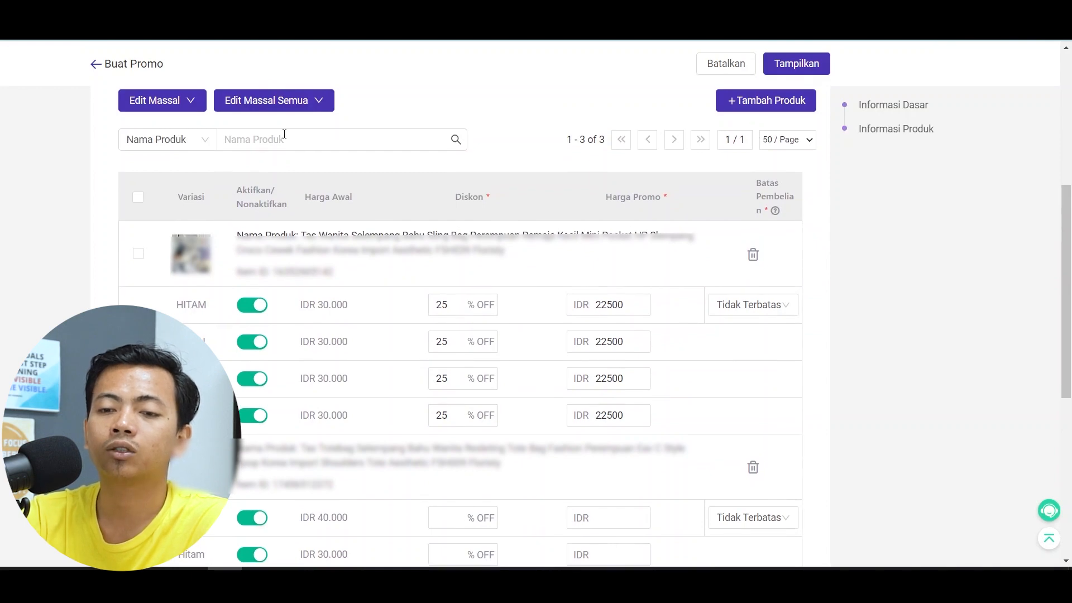
mouse_move(155, 100)
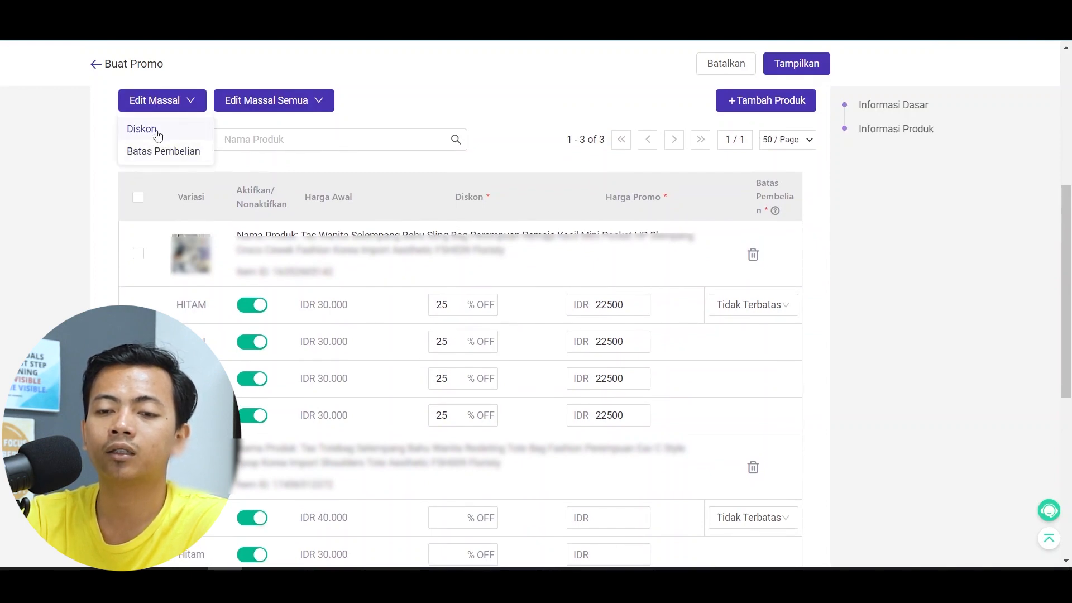
left_click(158, 131)
left_click(492, 134)
type("60")
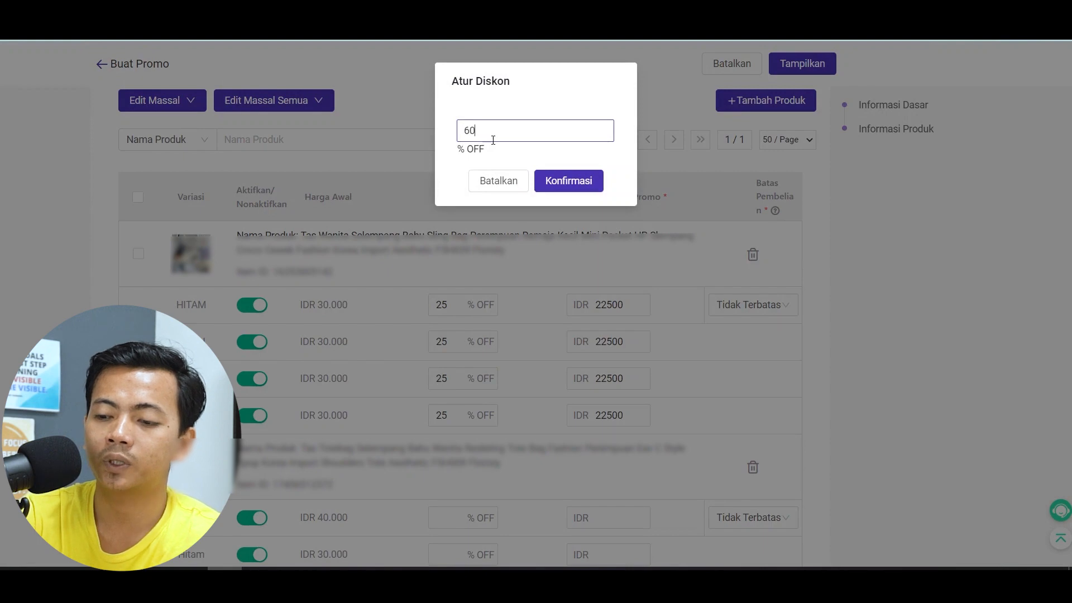
left_click(567, 180)
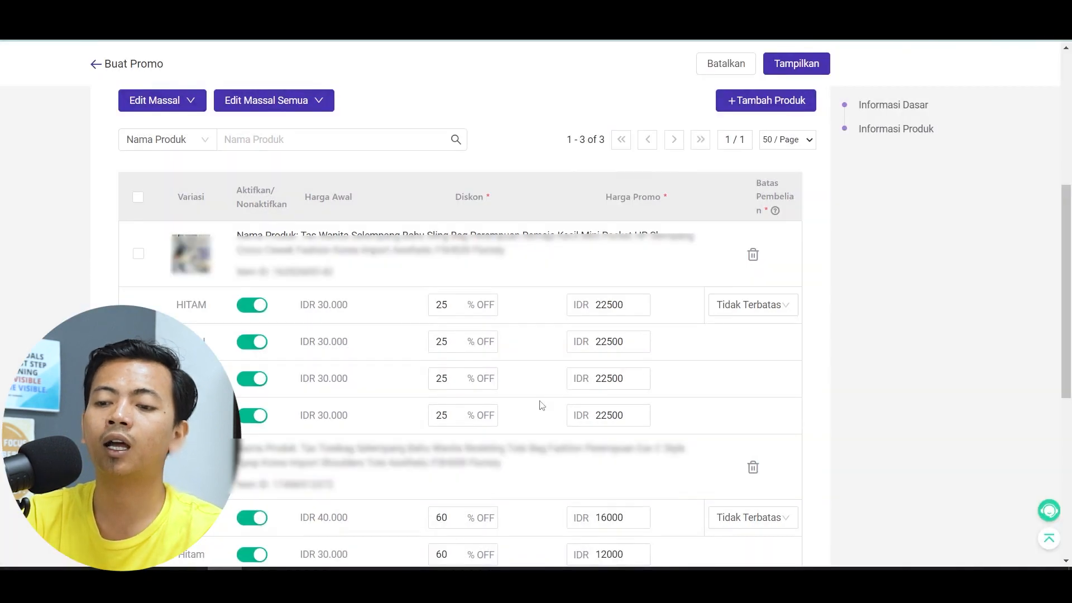
Select only the third product, the mini phone sling bag, and bulk-set its variants' discount to 50% off.
scroll(541, 404, "down", 2)
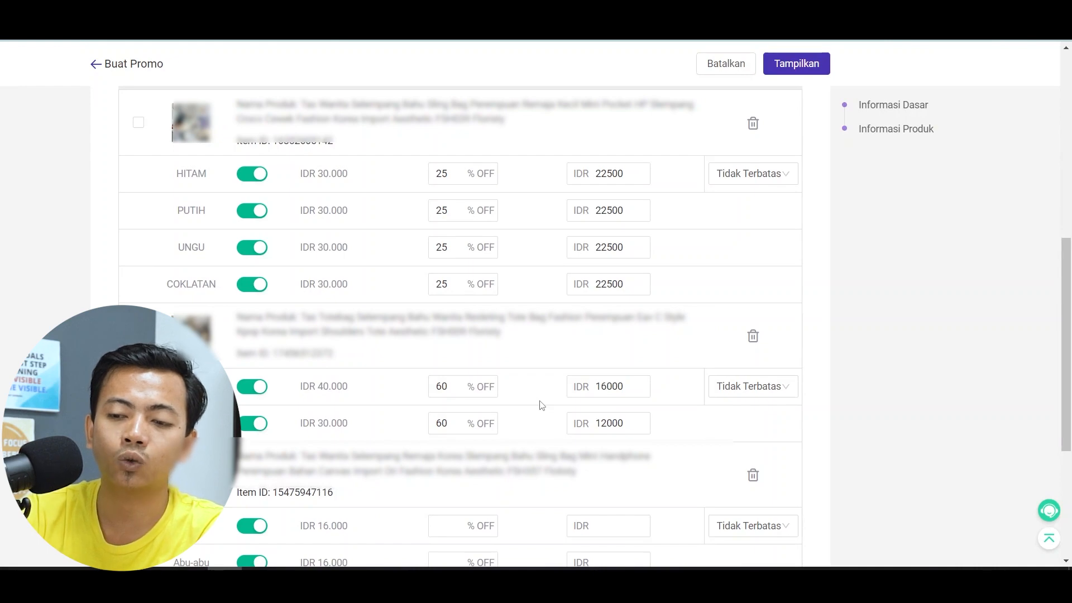
scroll(542, 405, "down", 2)
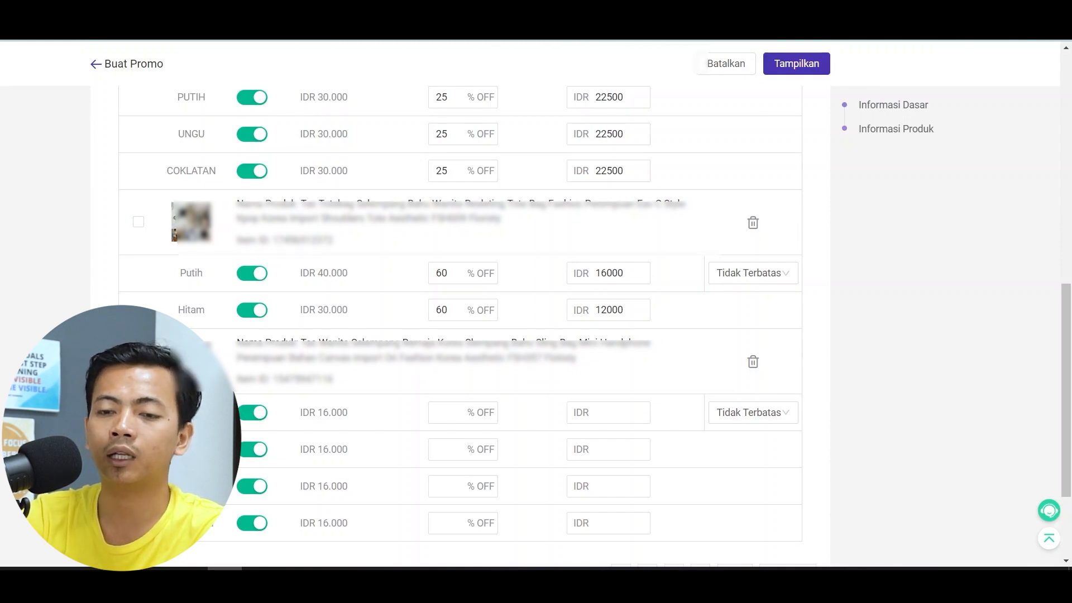
scroll(189, 111, "up", 5)
left_click(189, 99)
left_click(144, 129)
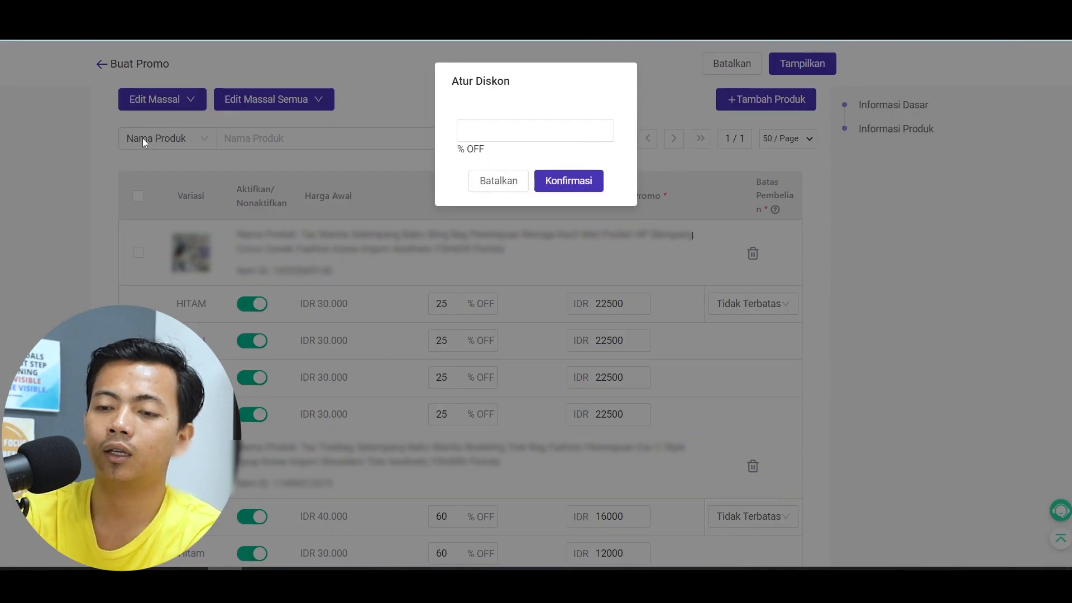
left_click(501, 124)
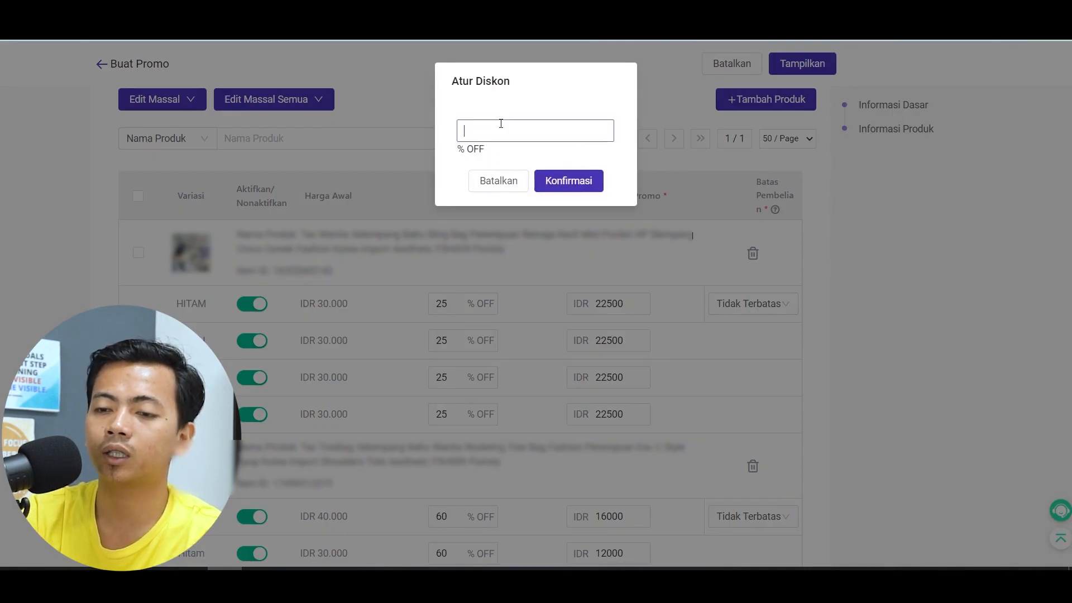
left_click(549, 181)
Review the product discounts and basic promo details, publish the Harga Menggemaskan promo and return to the promo list.
scroll(550, 182, "down", 6)
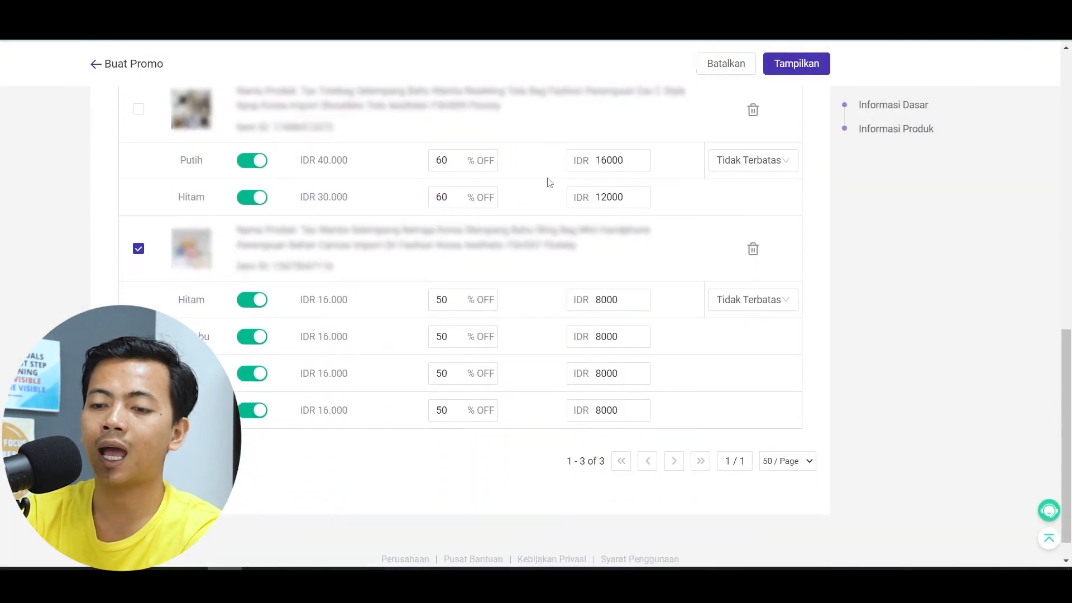
scroll(549, 182, "up", 8)
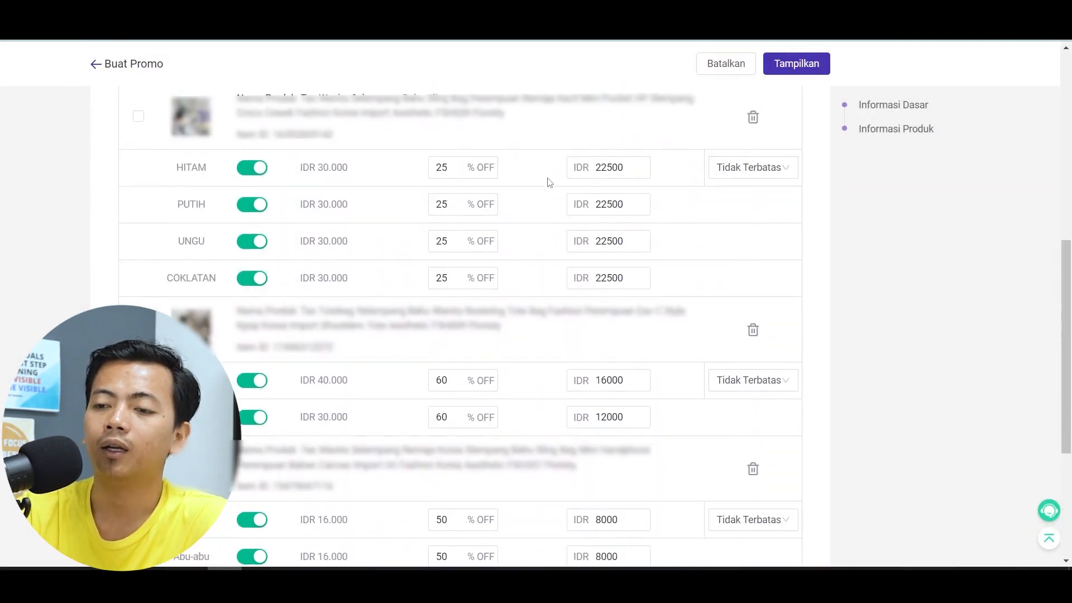
scroll(549, 181, "up", 2)
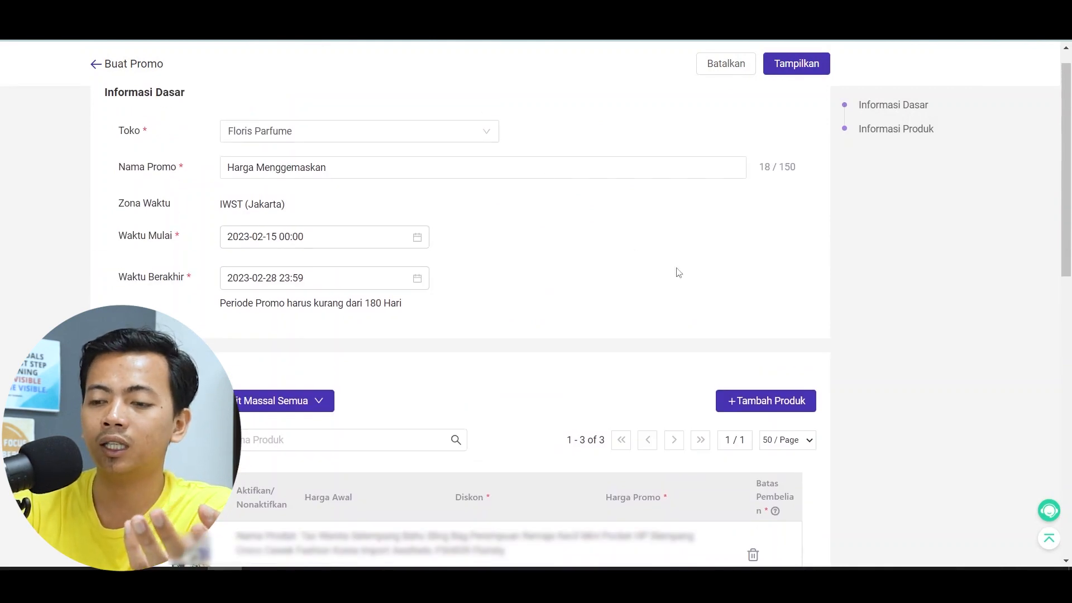
scroll(705, 360, "up", 1)
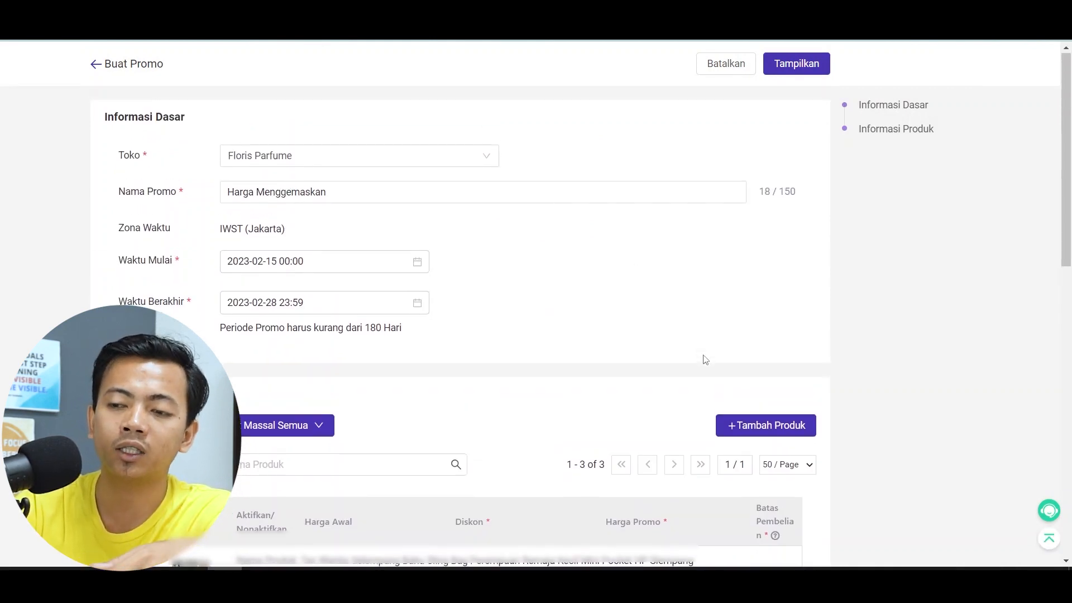
left_click(802, 67)
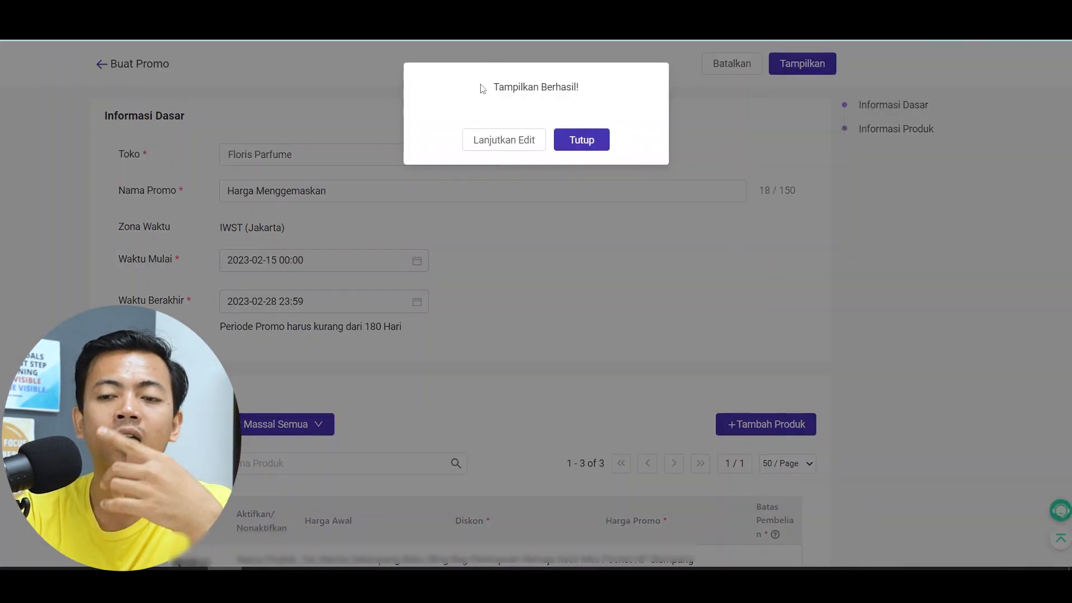
left_click(574, 137)
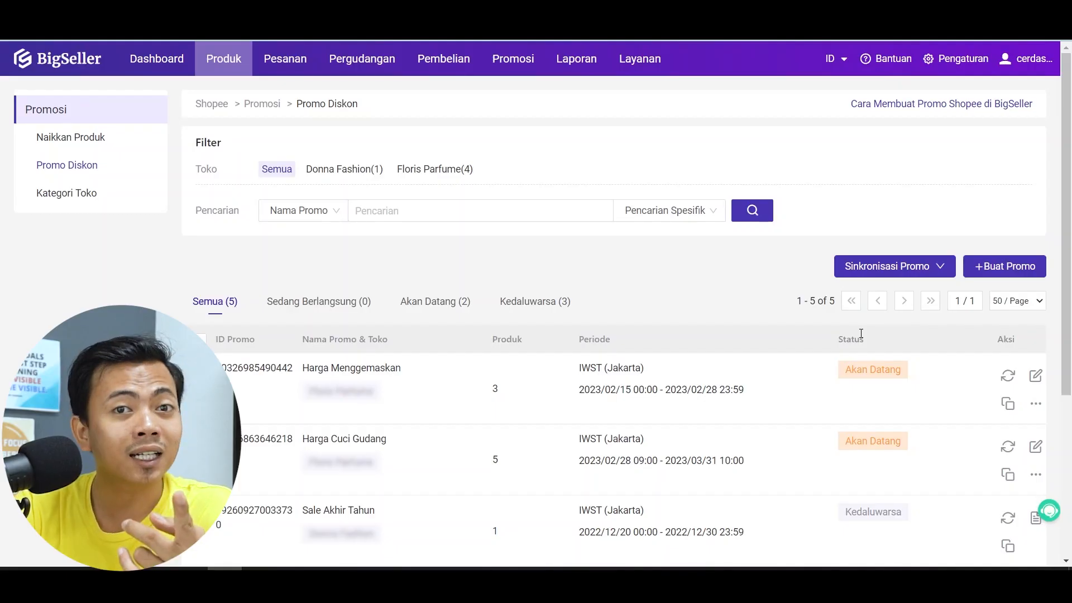
left_click(1000, 266)
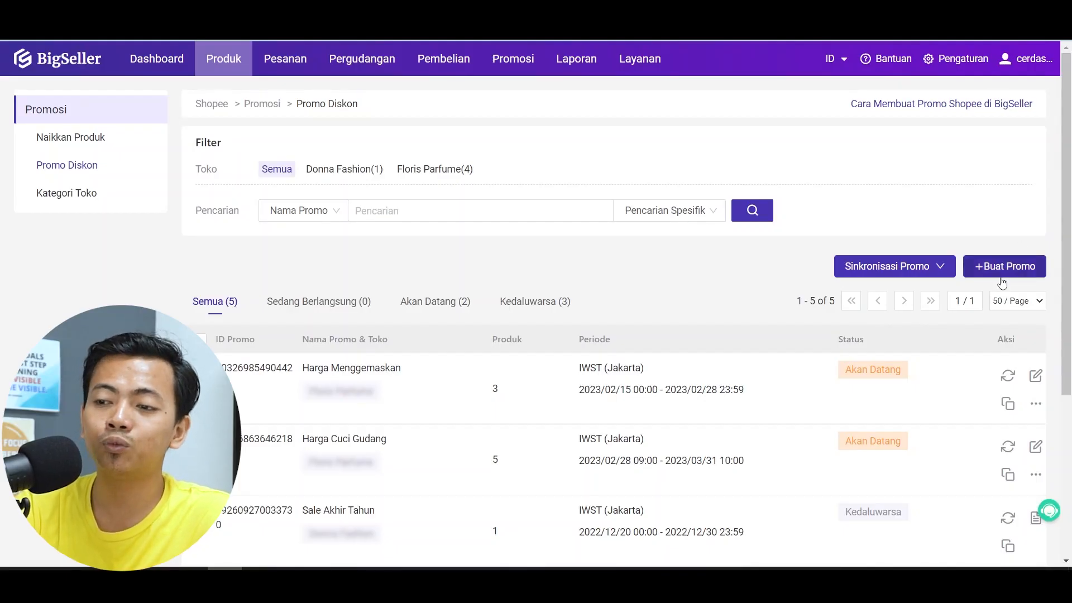